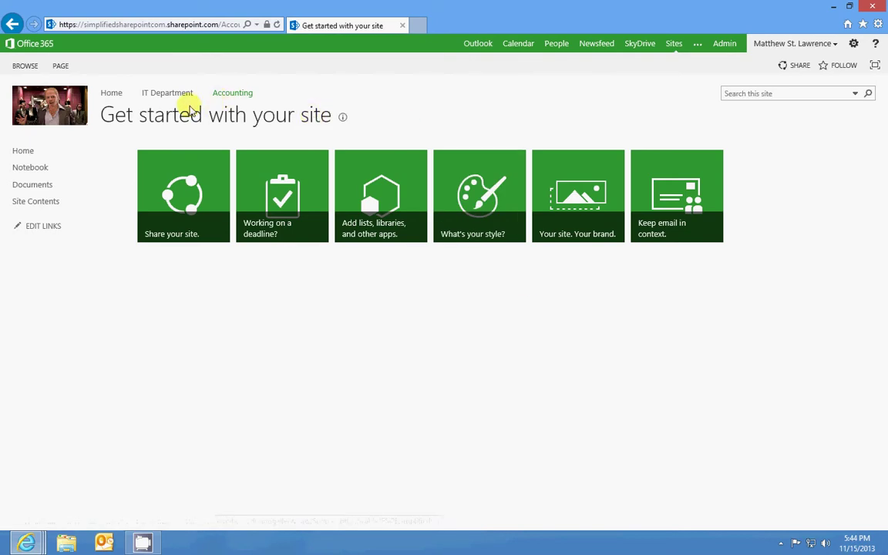
Open the Accounting site's home page and switch it to edit mode
click(232, 93)
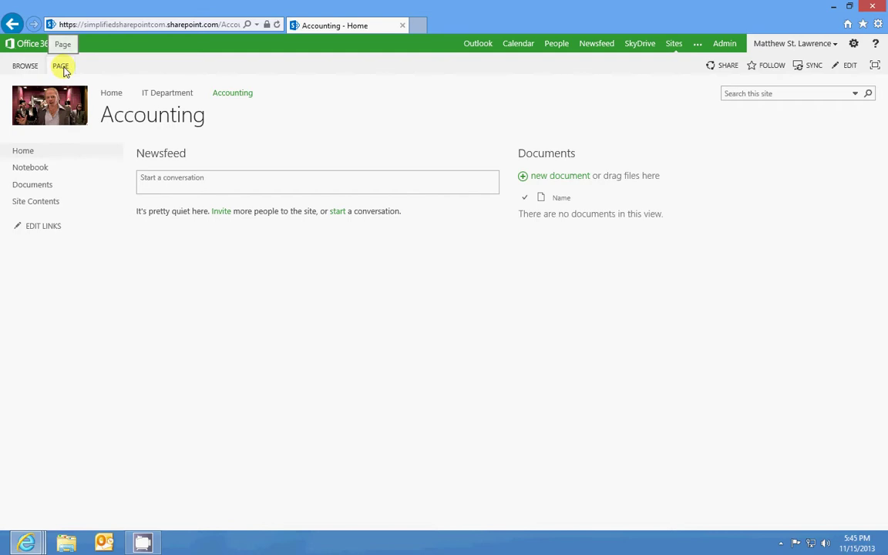
click(61, 66)
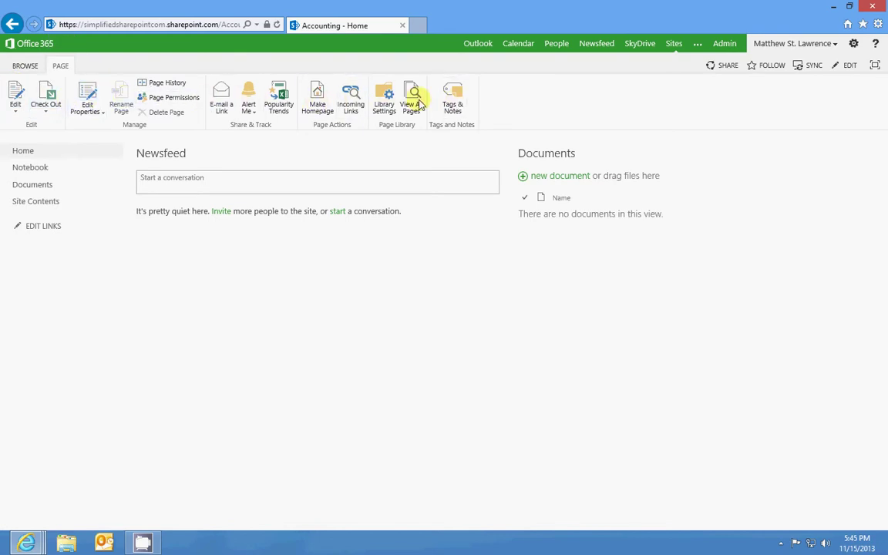
click(17, 96)
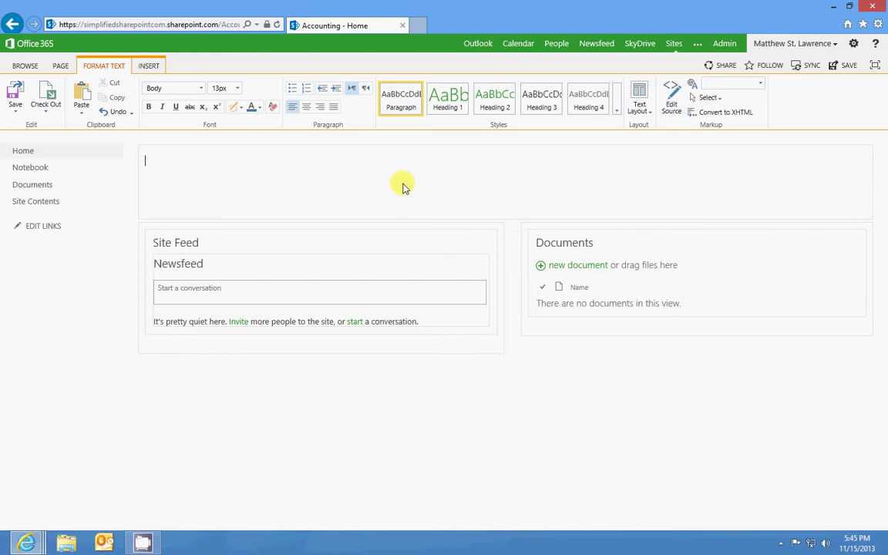
click(327, 258)
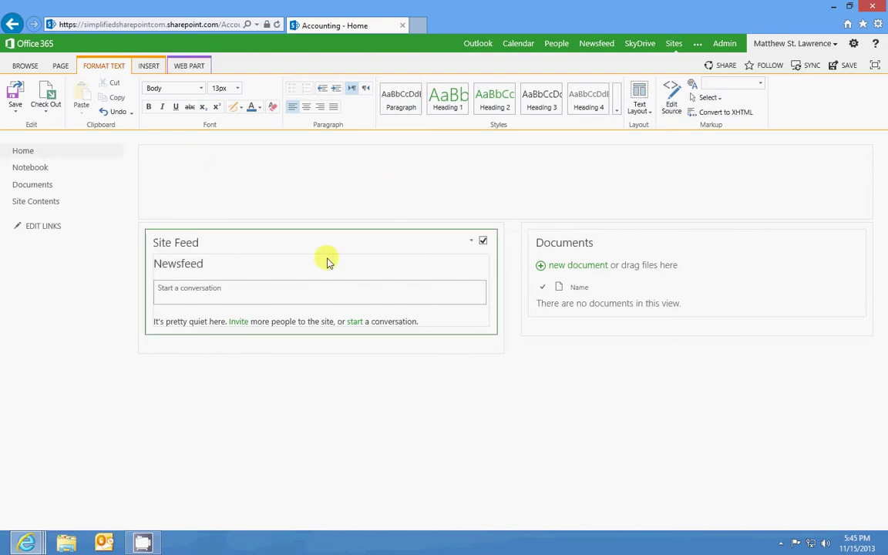
click(628, 246)
click(426, 248)
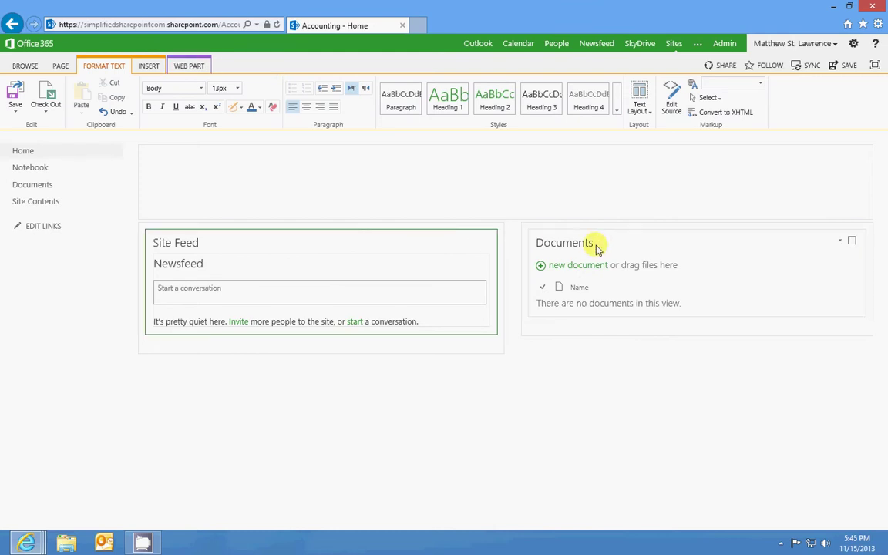
Change the page's text layout to three columns with header
click(383, 178)
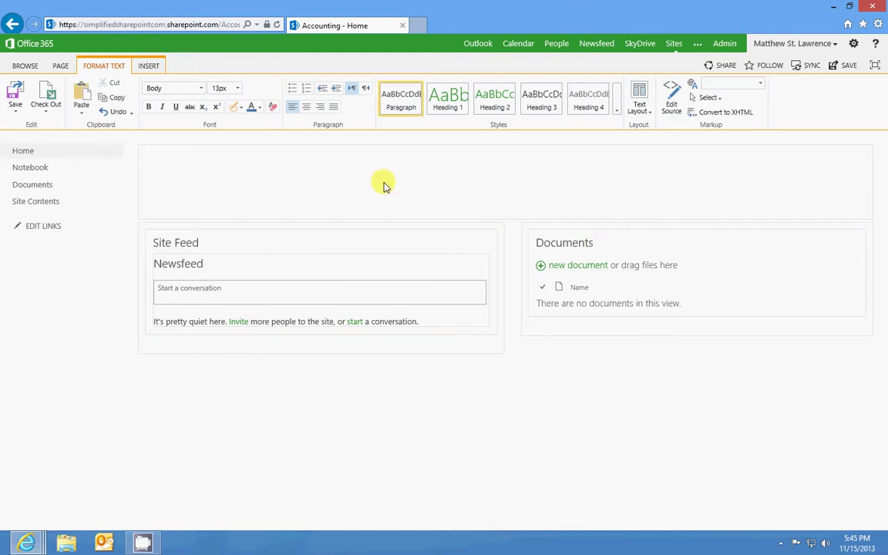
click(639, 109)
click(362, 113)
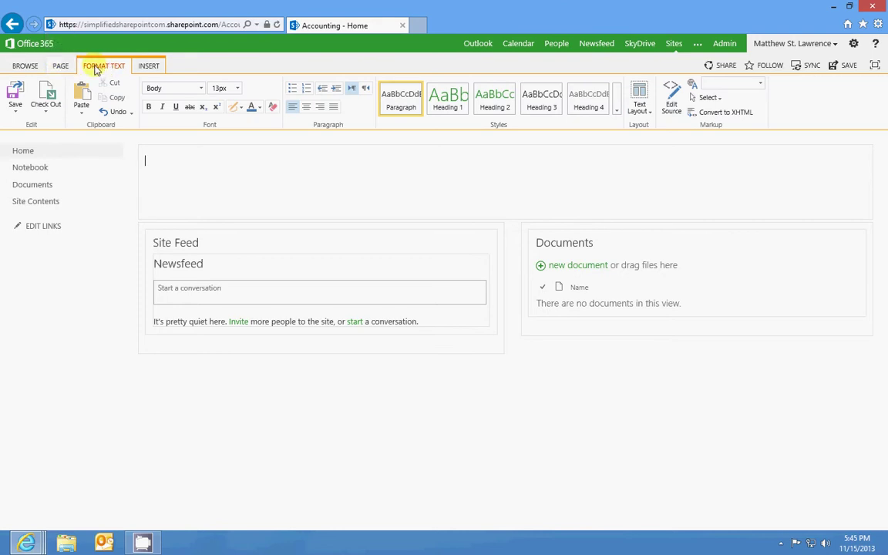
click(644, 104)
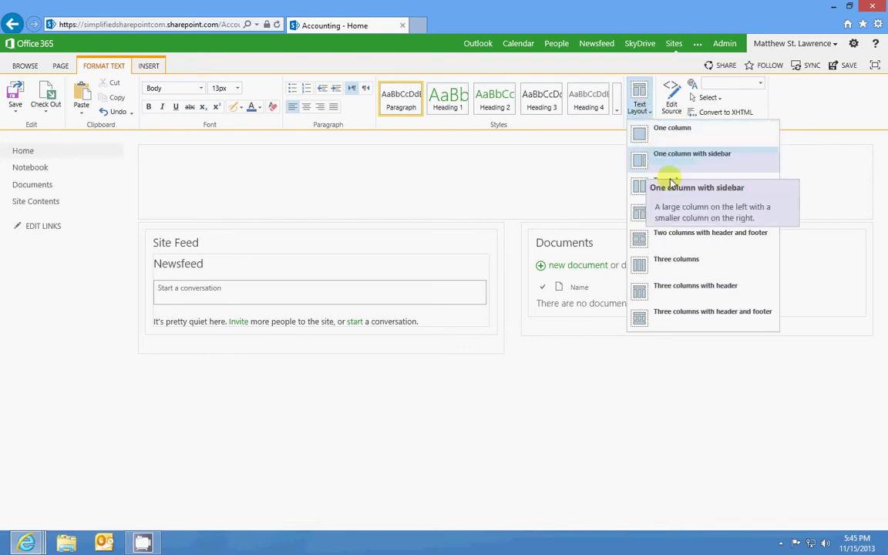
click(711, 292)
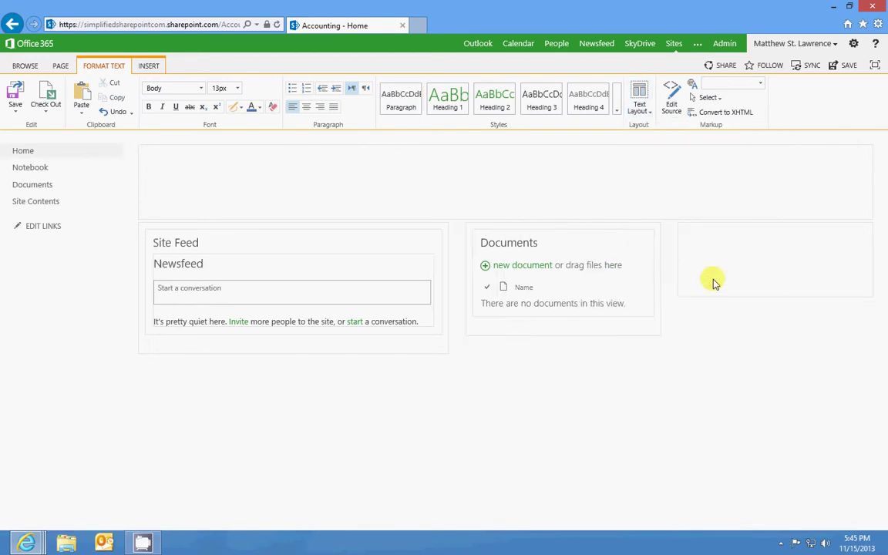
Move the Documents web part from the middle column into the empty third column
click(640, 241)
click(715, 225)
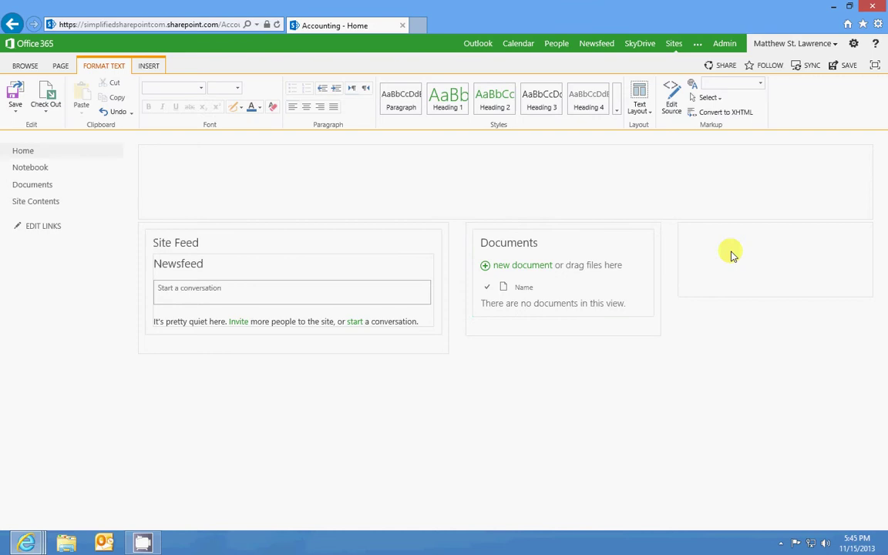
drag(549, 244, 713, 246)
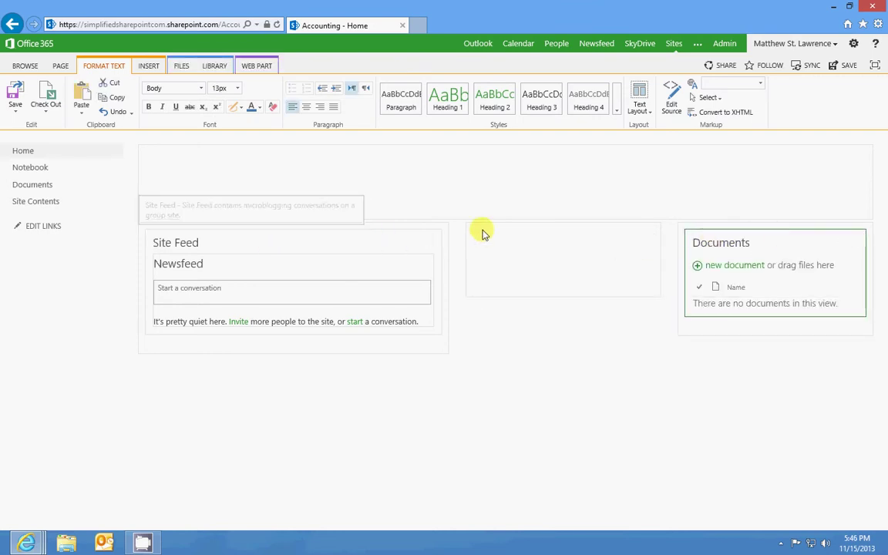
Enter "Biff's Consulting Agency - Accounting: We Get Numbers!" in the header zone above the three columns
click(374, 173)
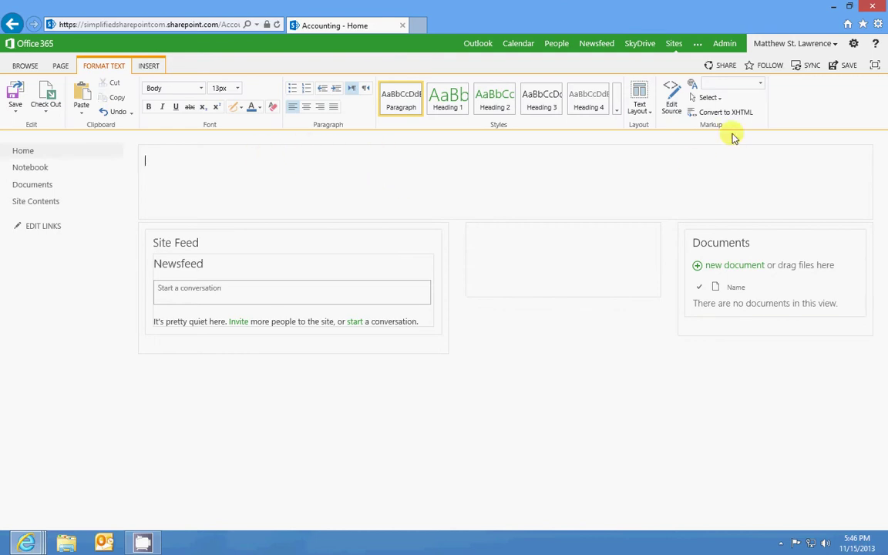
click(639, 106)
click(637, 110)
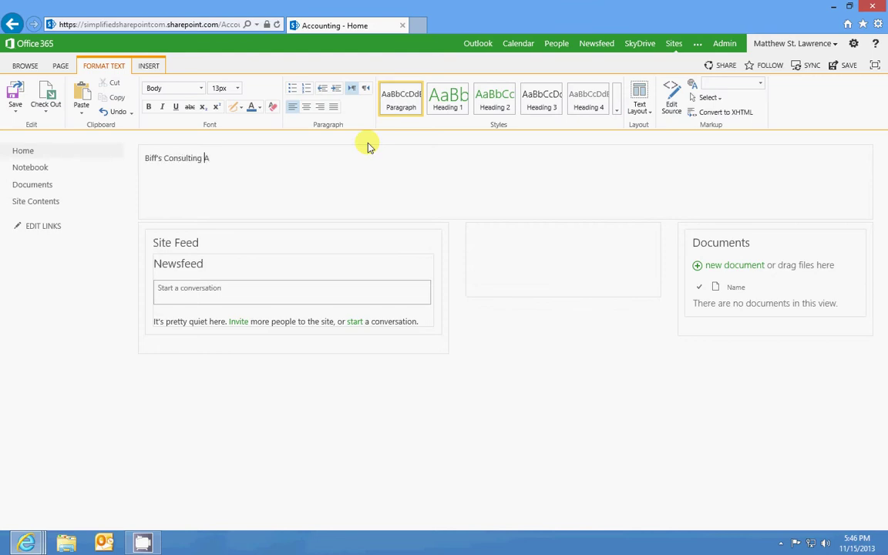
text(ncy - Accounting: We G)
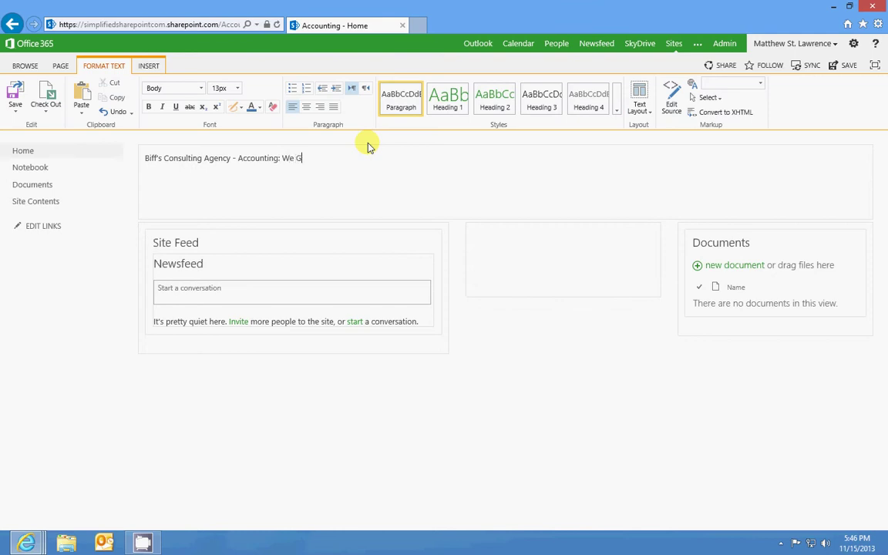
text(et Numbers!)
Set the font size of the header line to 18 pt
key(shift+Home)
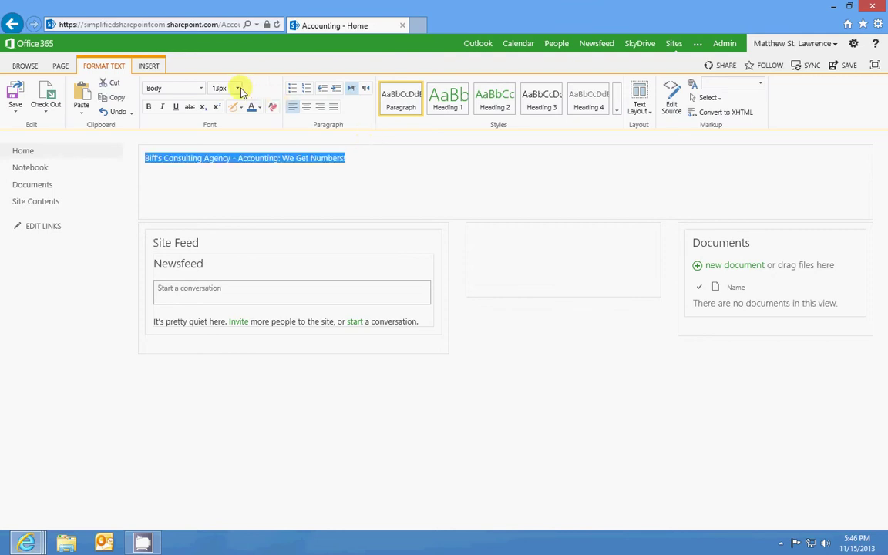
click(236, 88)
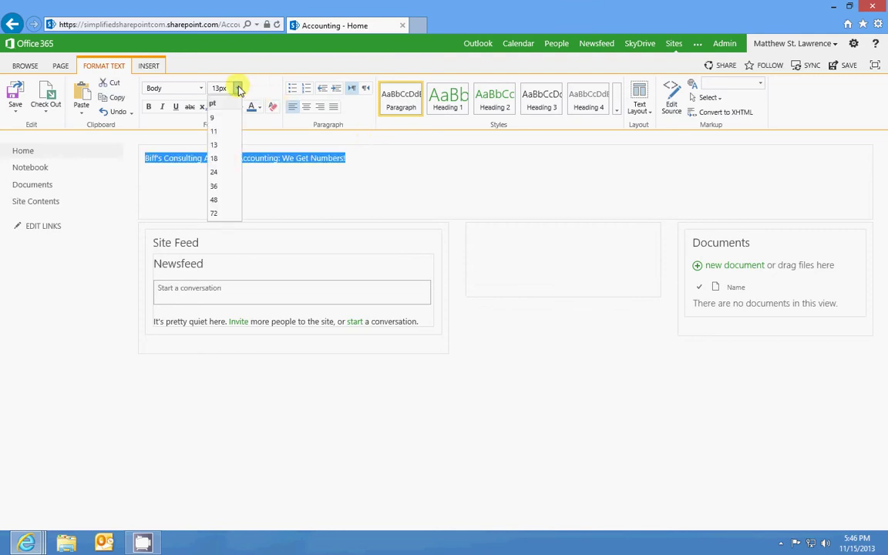
click(224, 160)
Add the line "Mission Statement: Make as Much Money as Possible." below the header line
click(528, 164)
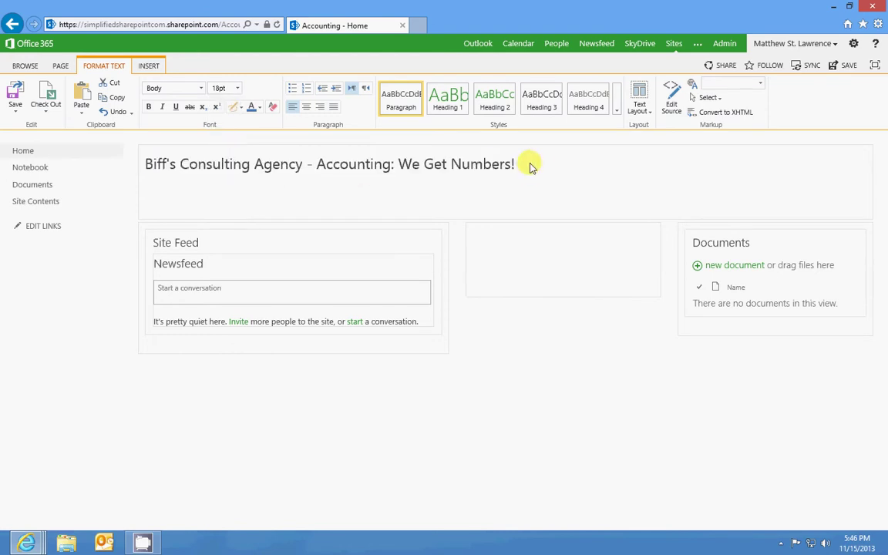
key(Return)
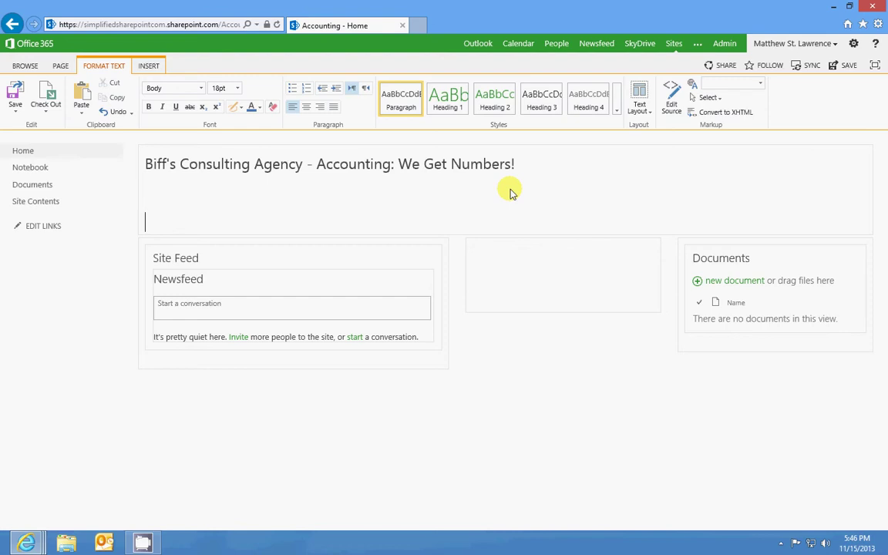
text(Missions Sta)
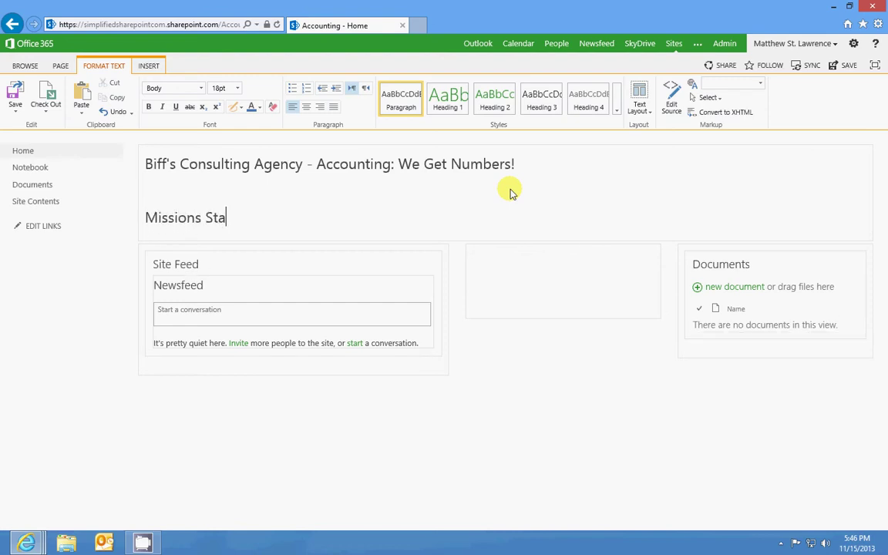
key(BackSpace)
key(BackSpace)
key(BackSpace)
text(Statement: Make a)
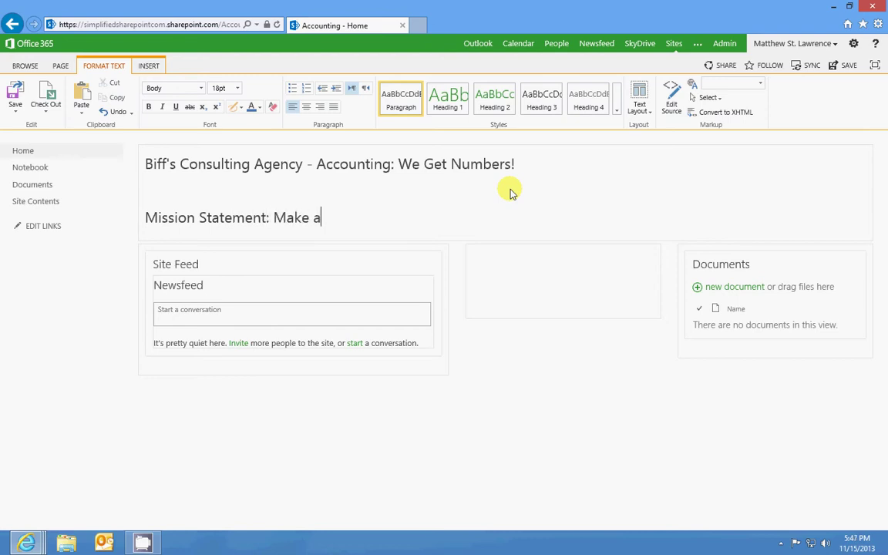
text(sd)
key(BackSpace)
text(Much mon)
key(BackSpace)
key(BackSpace)
key(BackSpace)
key(BackSpace)
text(Mony)
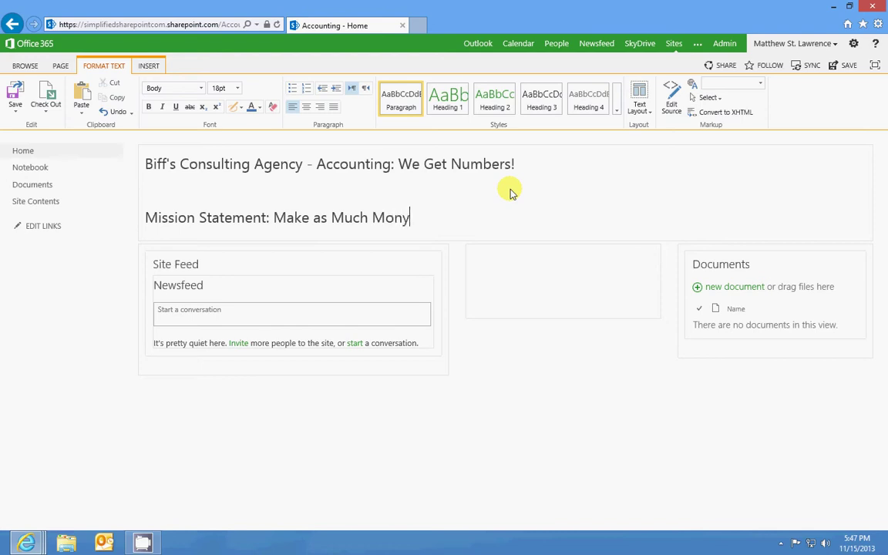
key(BackSpace)
text(ey as Possible.)
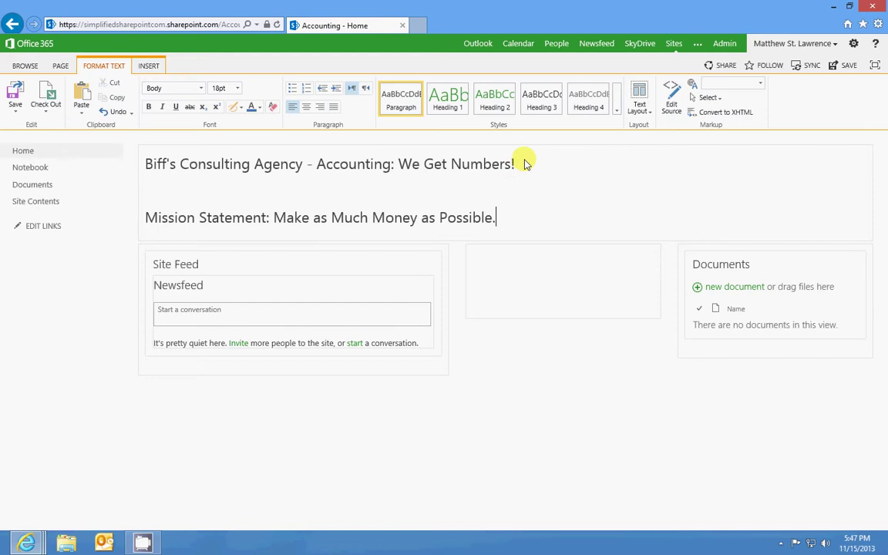
drag(519, 220, 122, 218)
click(220, 88)
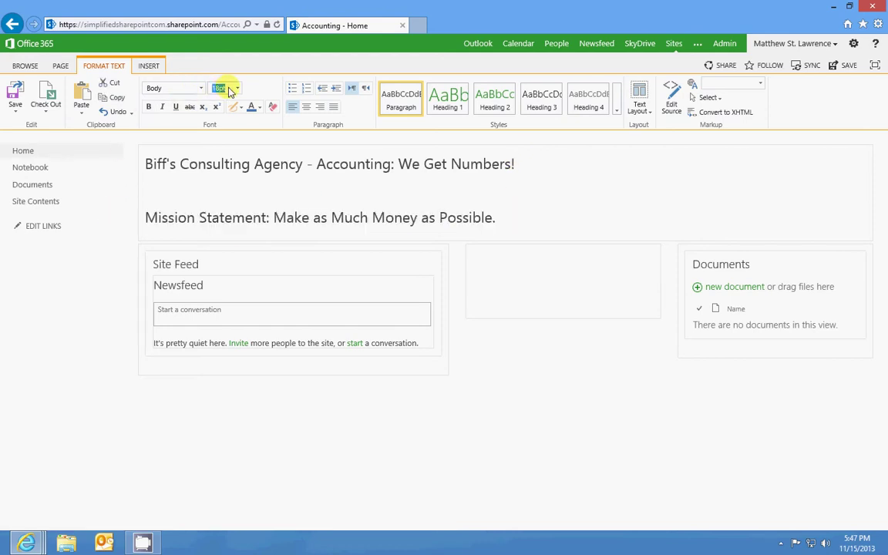
drag(514, 162, 32, 151)
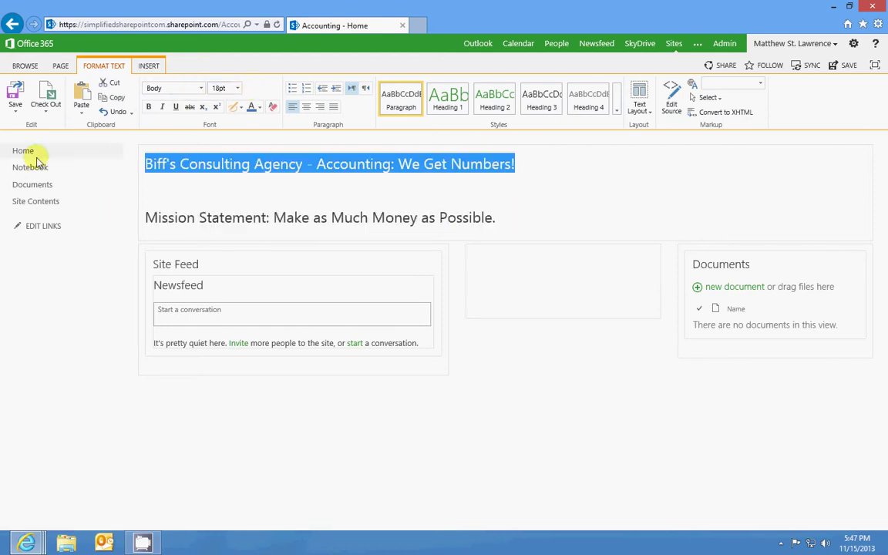
click(512, 163)
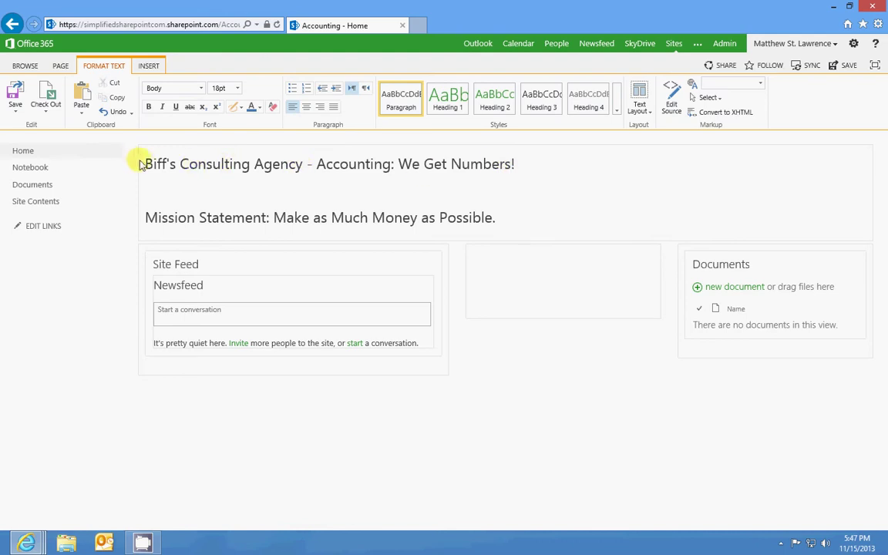
Apply the Heading 1 style to the consulting agency title line
drag(146, 163, 552, 163)
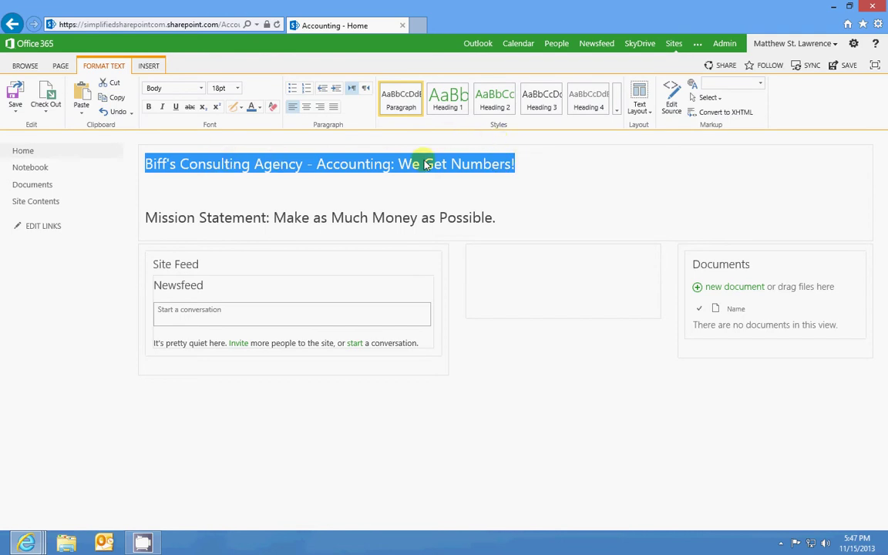
click(450, 105)
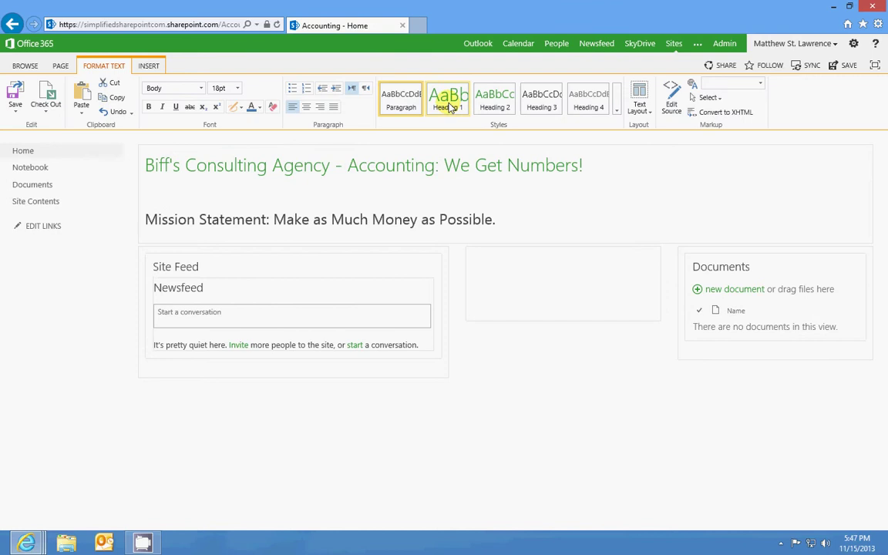
click(452, 107)
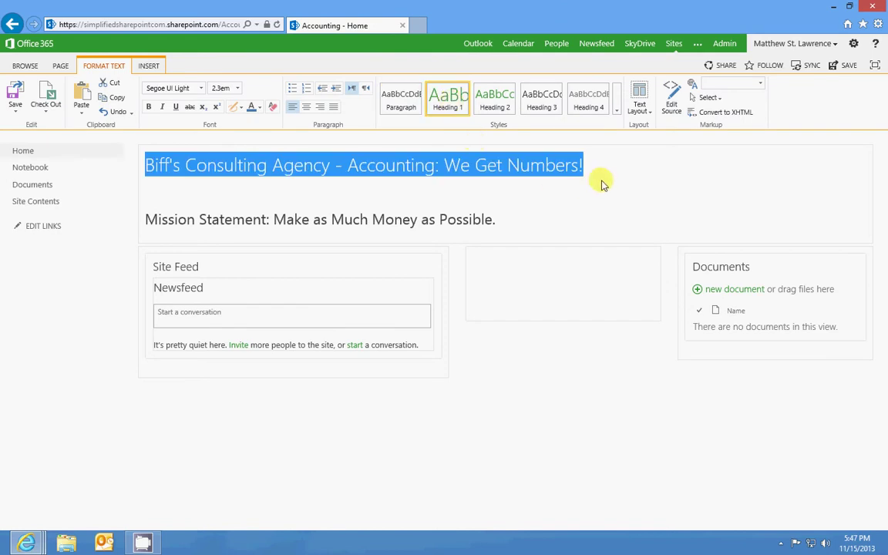
Apply the Heading 2 style to the mission statement line
click(524, 202)
drag(521, 219, 152, 215)
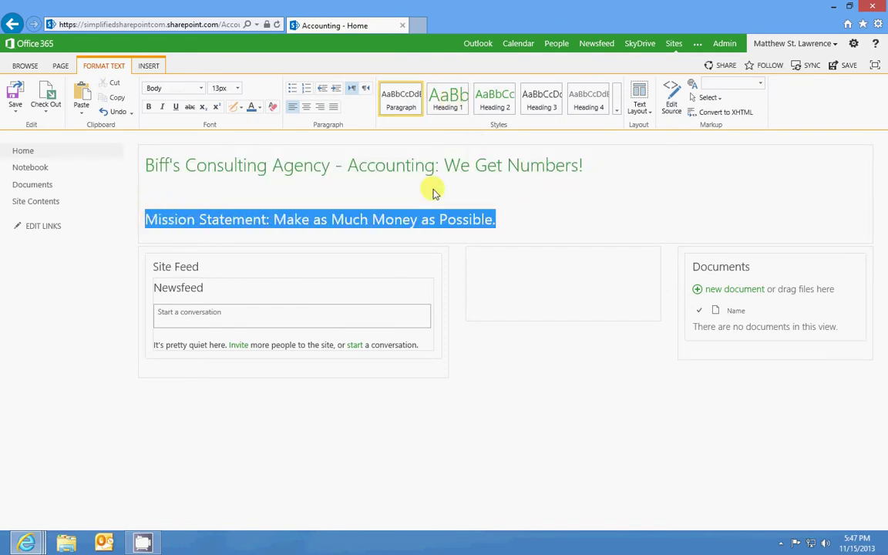
click(495, 105)
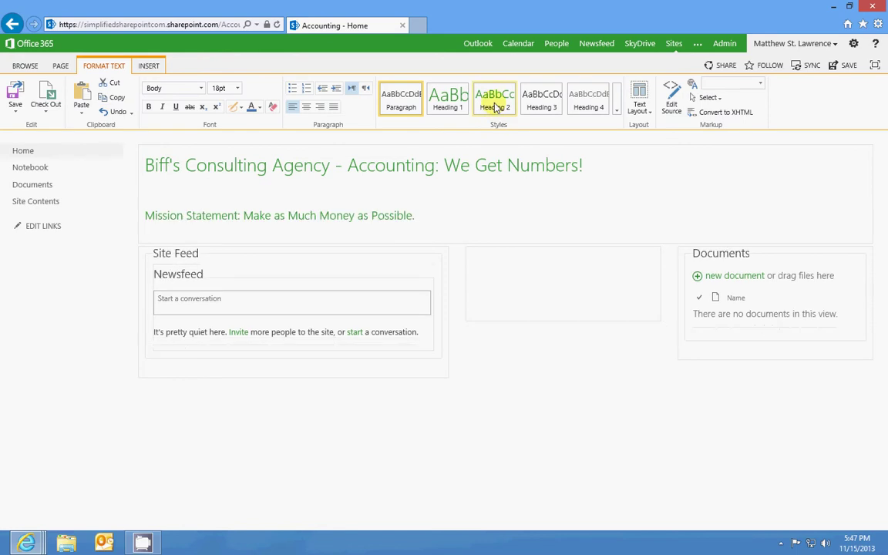
Remove the blank line above the mission statement and reapply Heading 2 to the statement
click(445, 192)
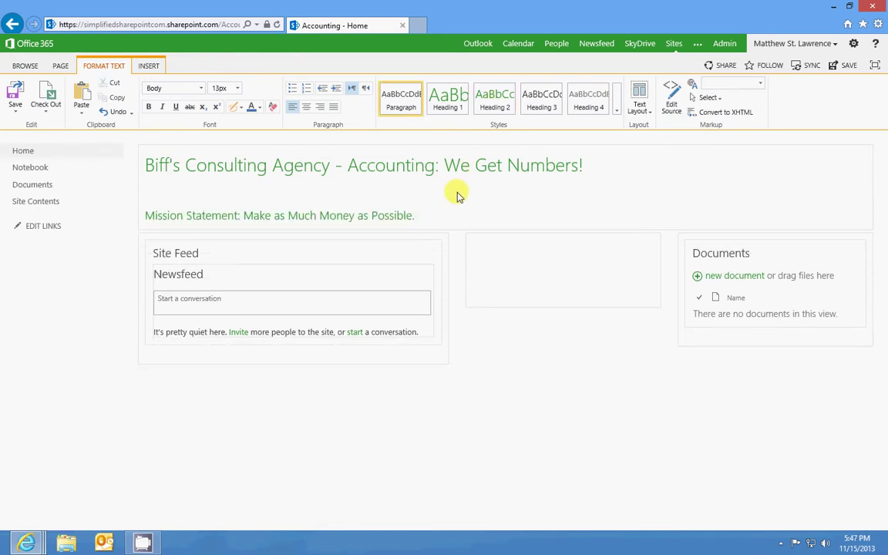
key(Delete)
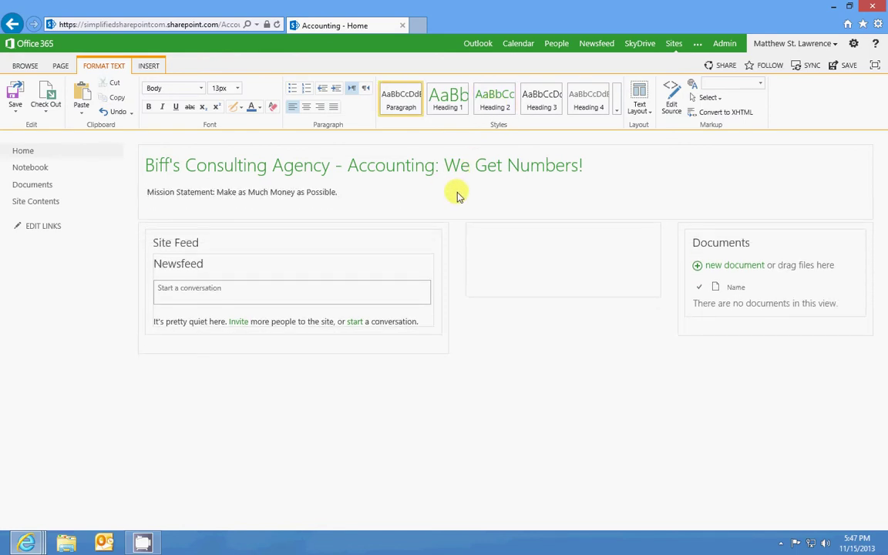
click(497, 102)
click(501, 187)
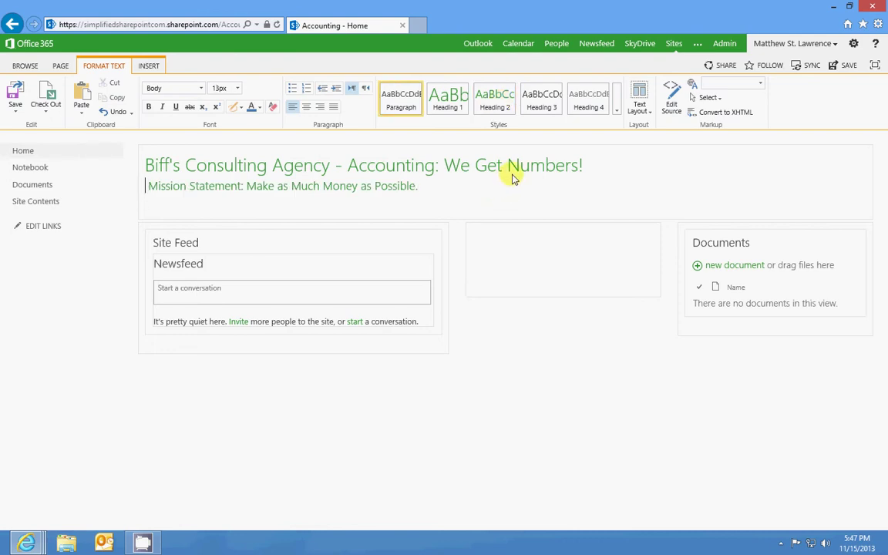
Add a bulleted list below the mission statement with the items Projects, Budgets, SpreadSheets and Cash
click(494, 214)
key(Return)
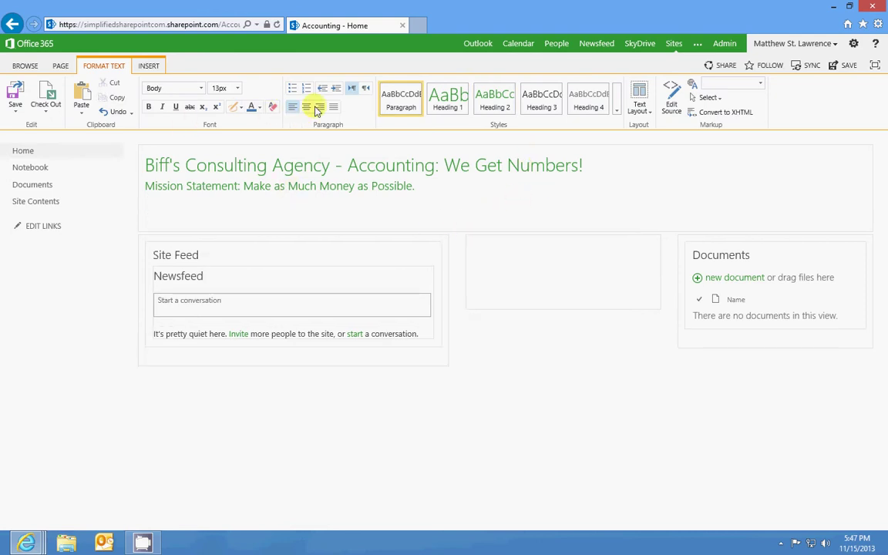
click(293, 89)
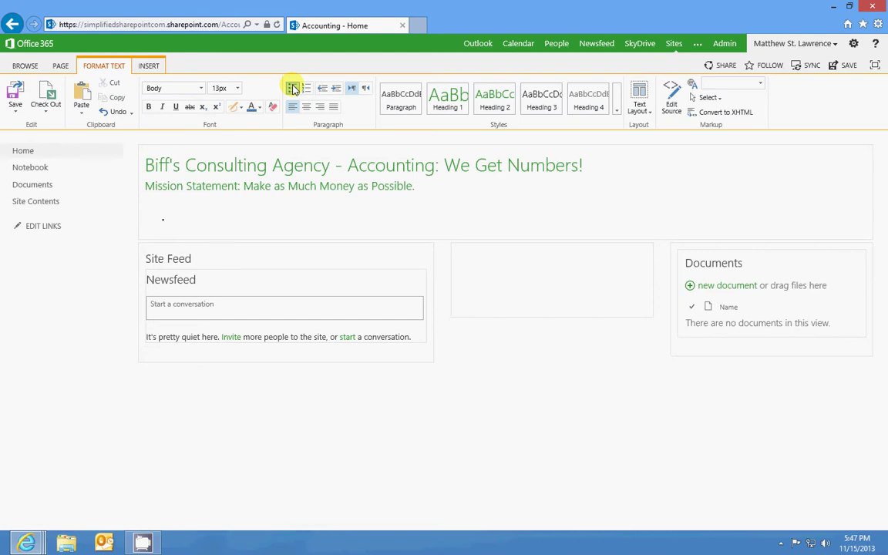
text(Projects)
key(Return)
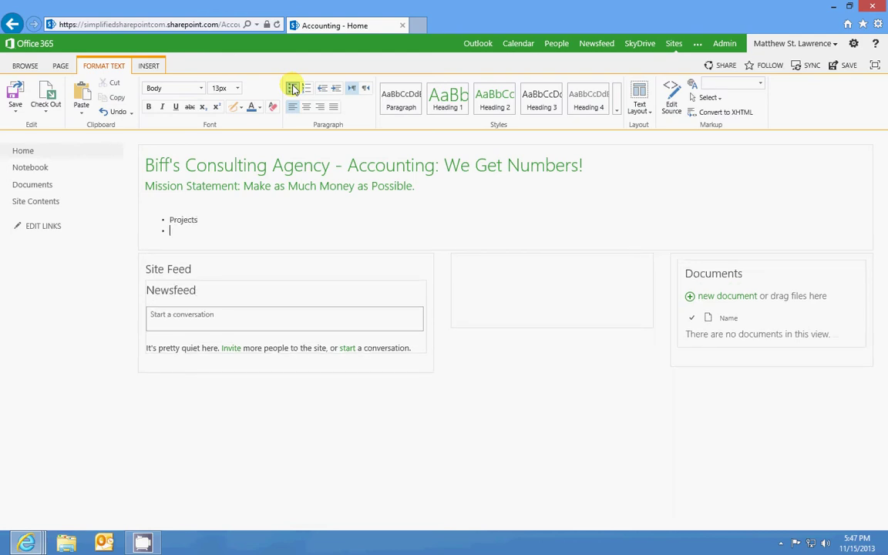
text(Budgets)
key(Return)
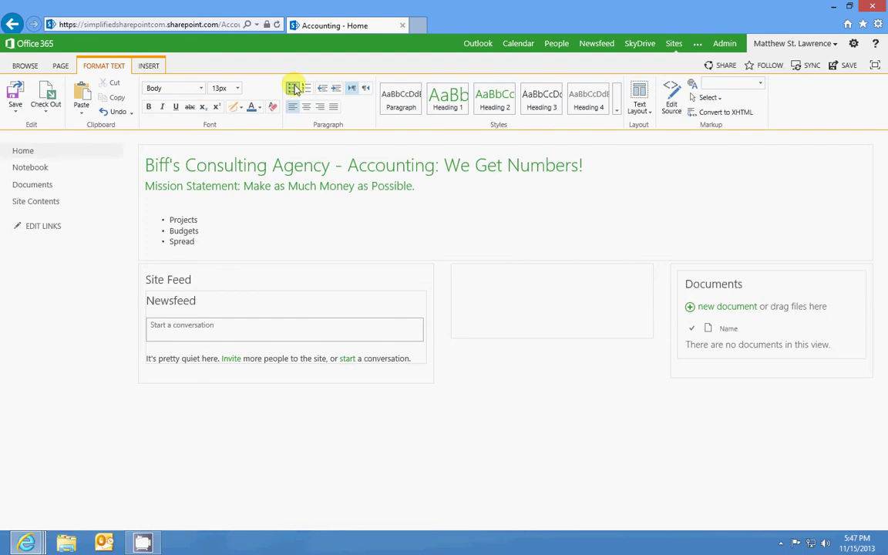
text(SpreadSheets)
key(Return)
text(Cash)
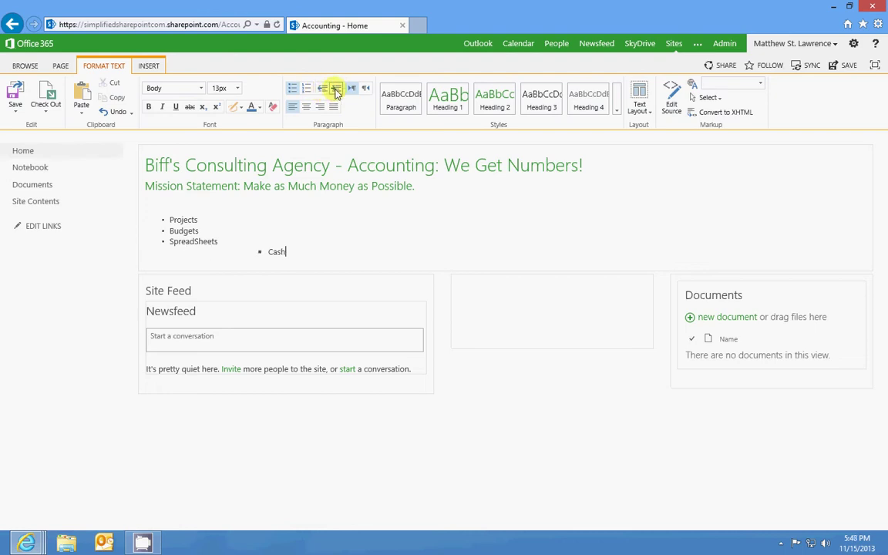
Try deeper indent levels on the Cash bullet and bring it back to the first list level
click(336, 91)
click(323, 88)
click(323, 88)
click(323, 88)
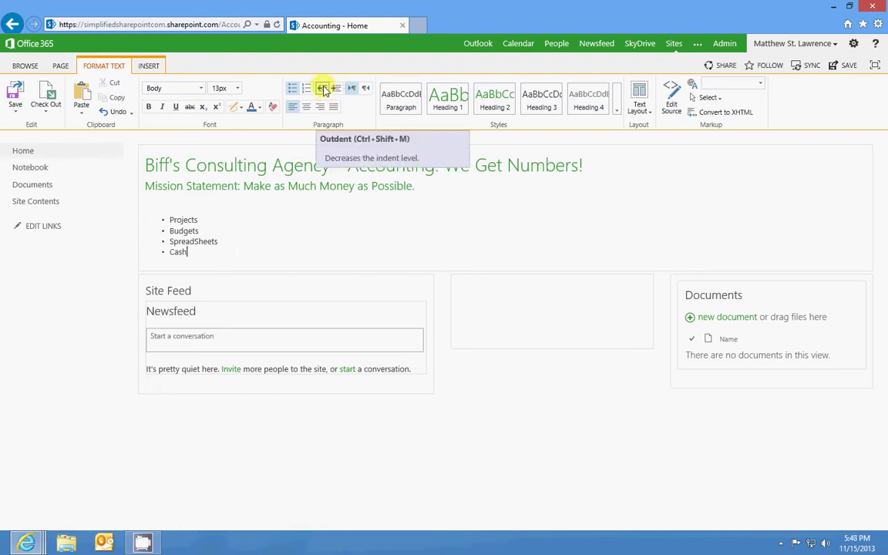
Try right-to-left direction and centered alignment on the Cash bullet, restoring left-to-right direction and left alignment
click(366, 90)
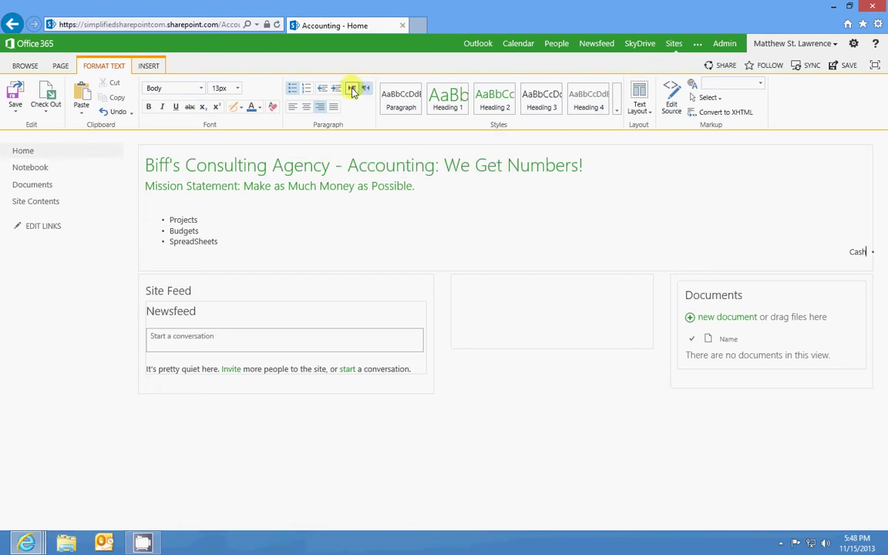
click(351, 88)
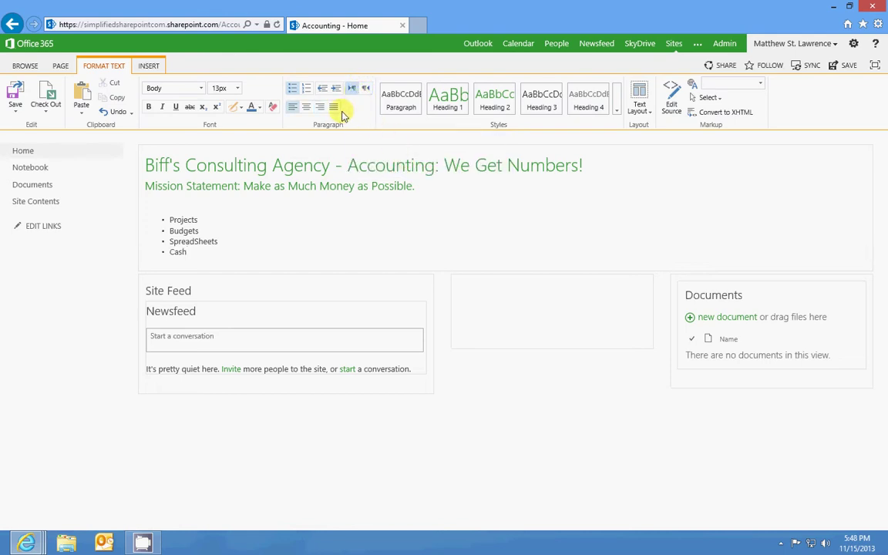
click(306, 107)
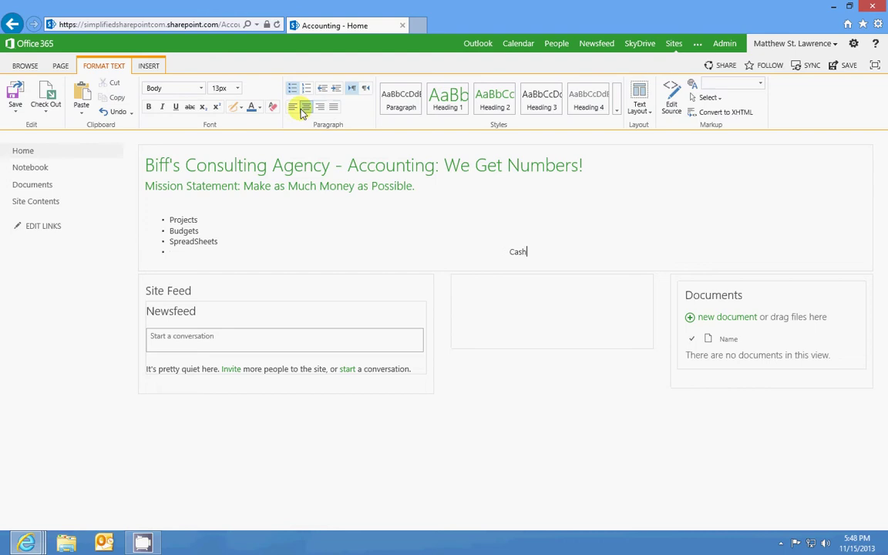
click(293, 107)
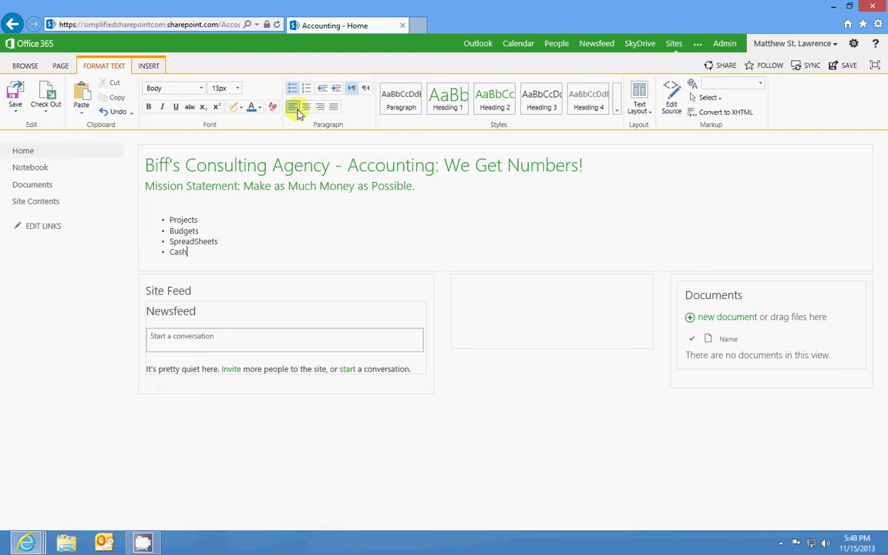
click(254, 108)
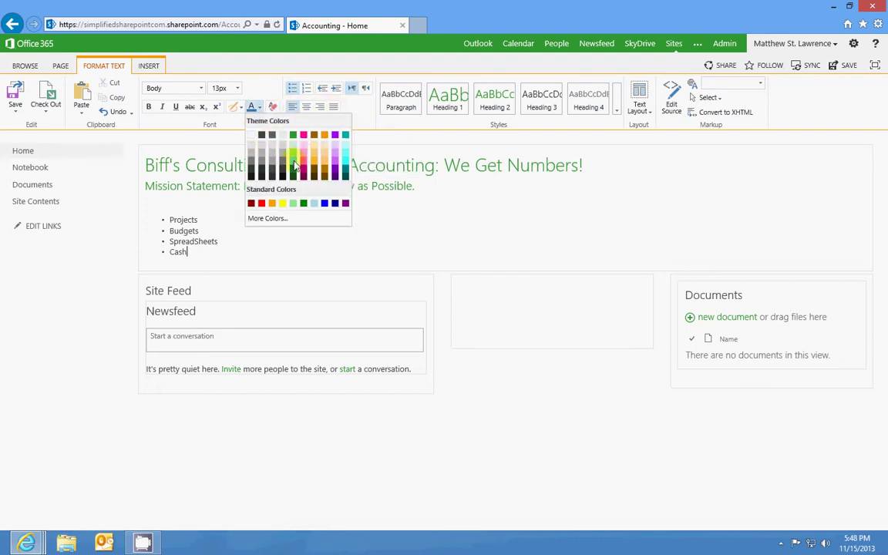
click(414, 207)
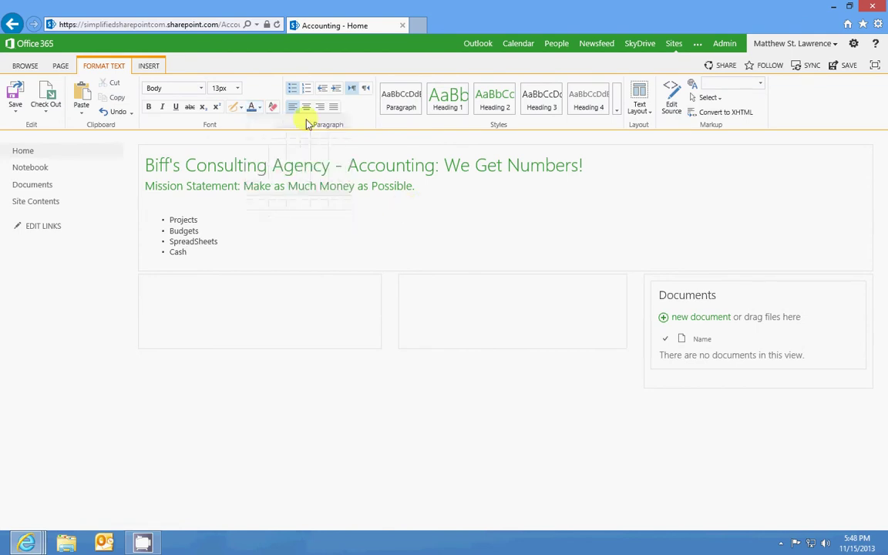
click(301, 291)
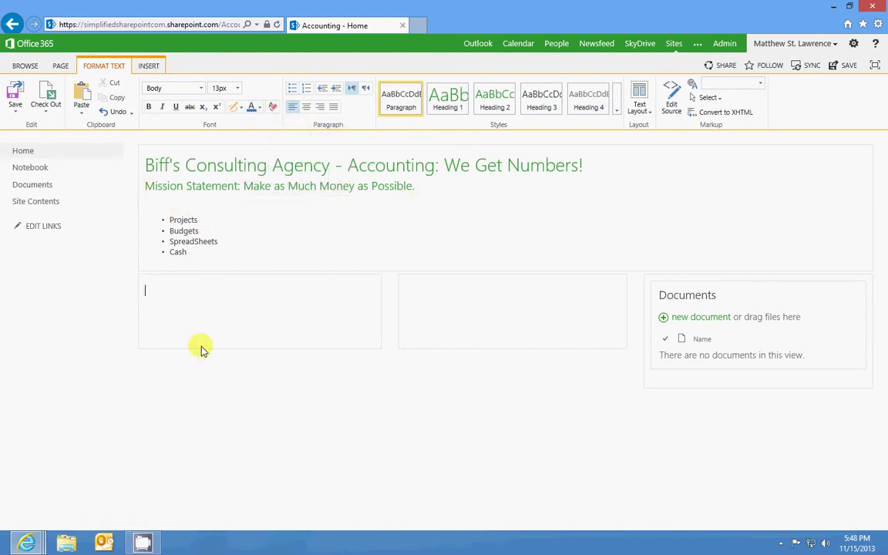
click(234, 377)
Try the Heading 1 and Heading 2 styles on the Projects bullet and return it to the Paragraph style
click(287, 222)
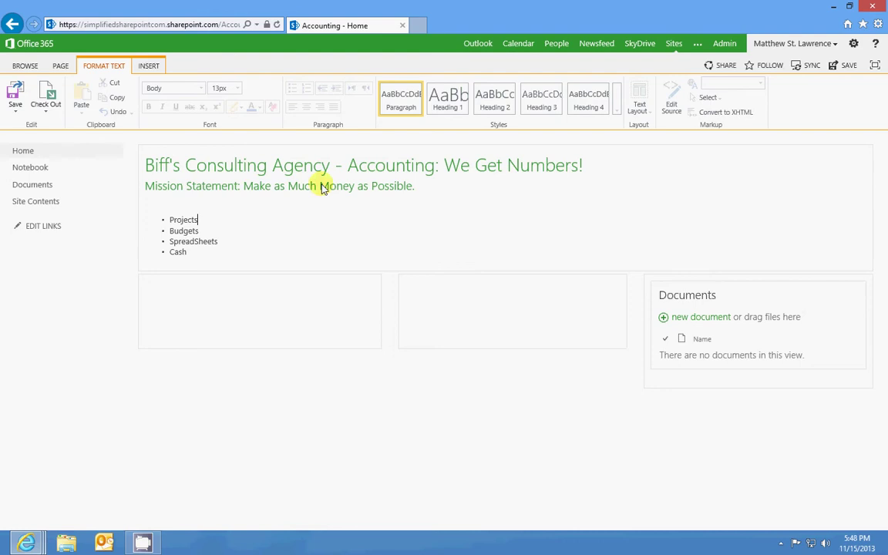
click(445, 97)
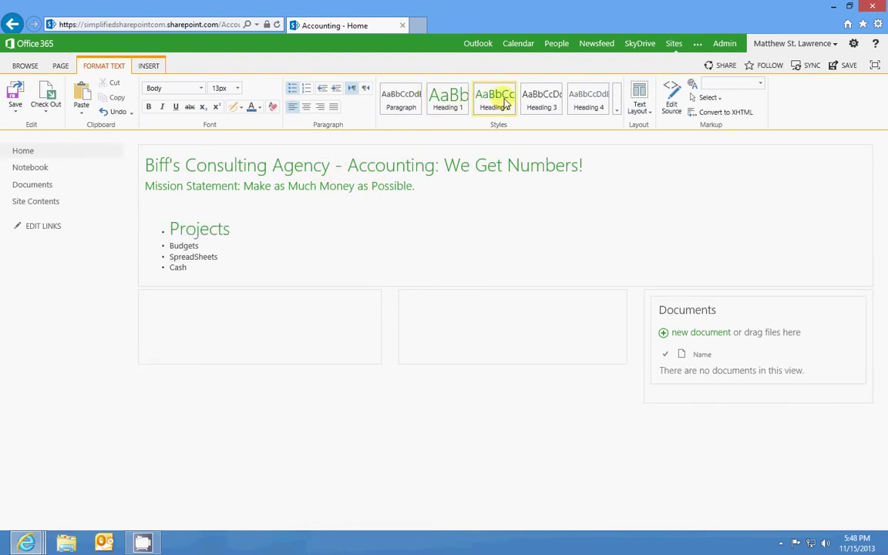
click(488, 104)
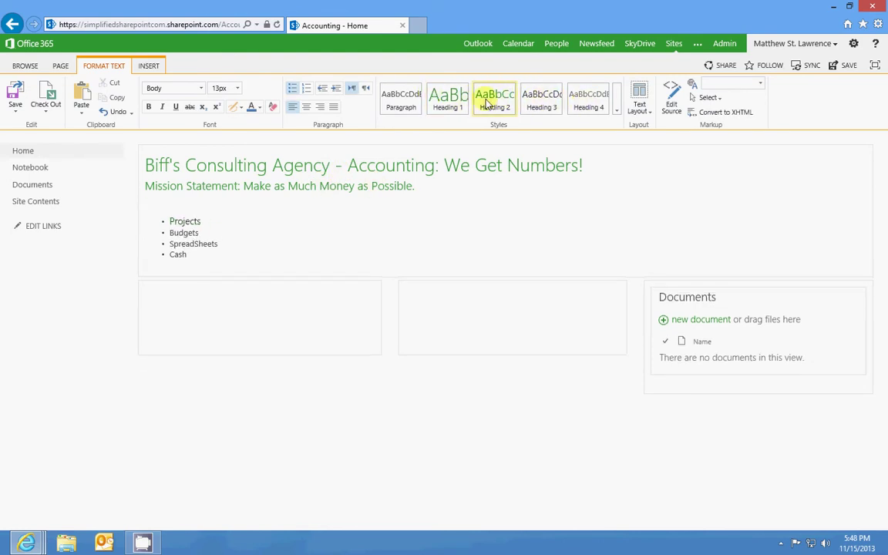
click(401, 99)
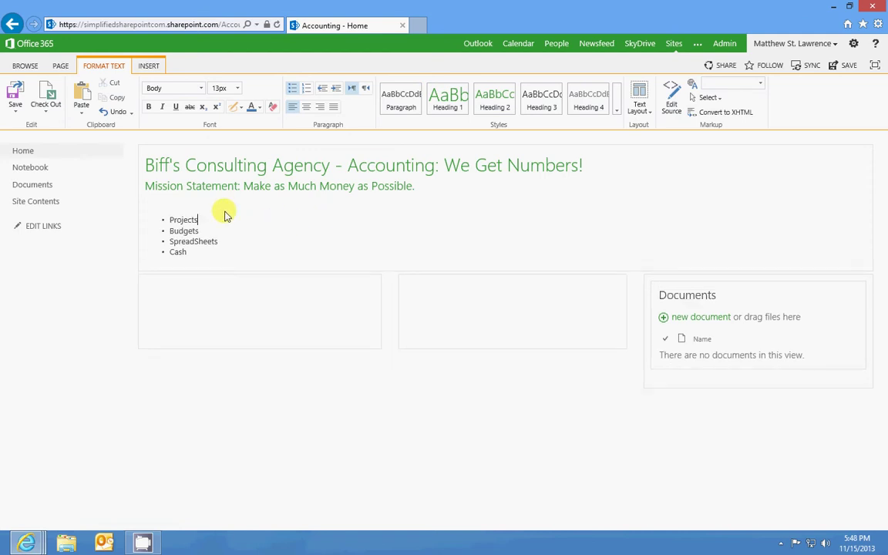
Save the edited Accounting home page and return to its normal browsing view
click(15, 96)
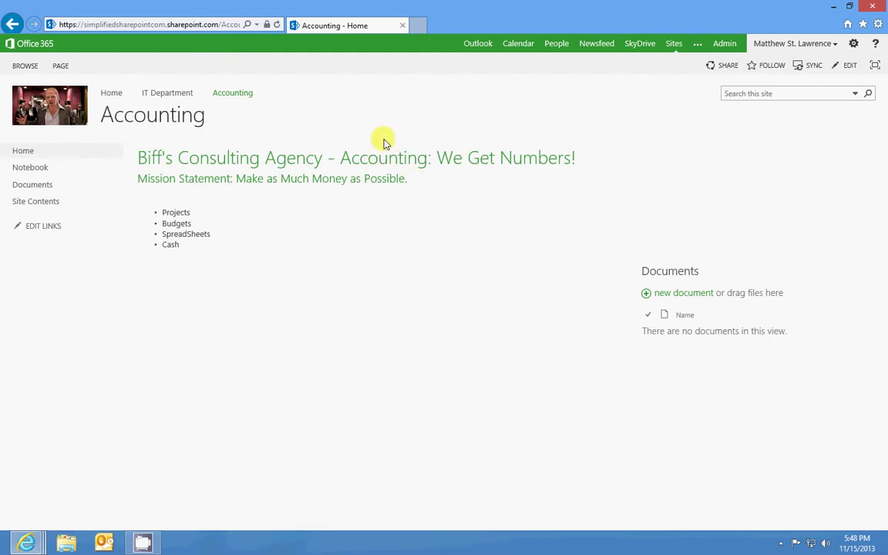
click(61, 68)
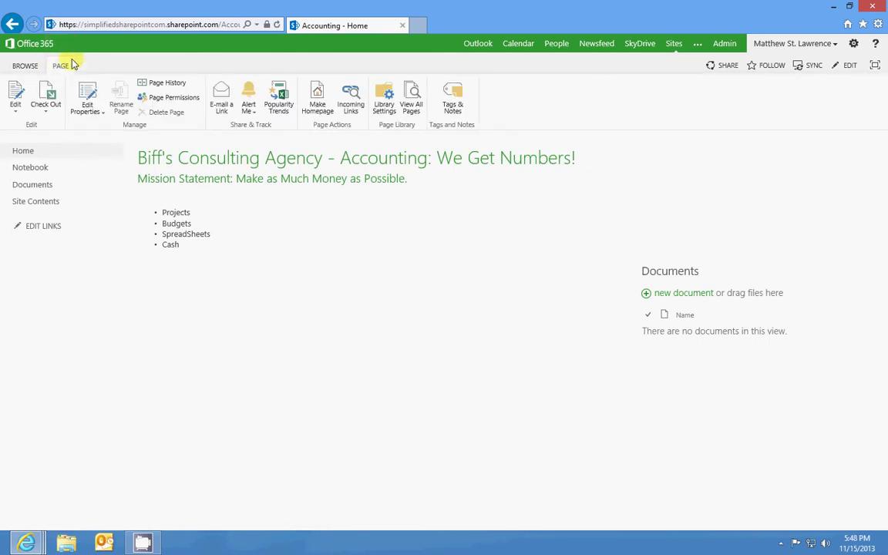
click(23, 66)
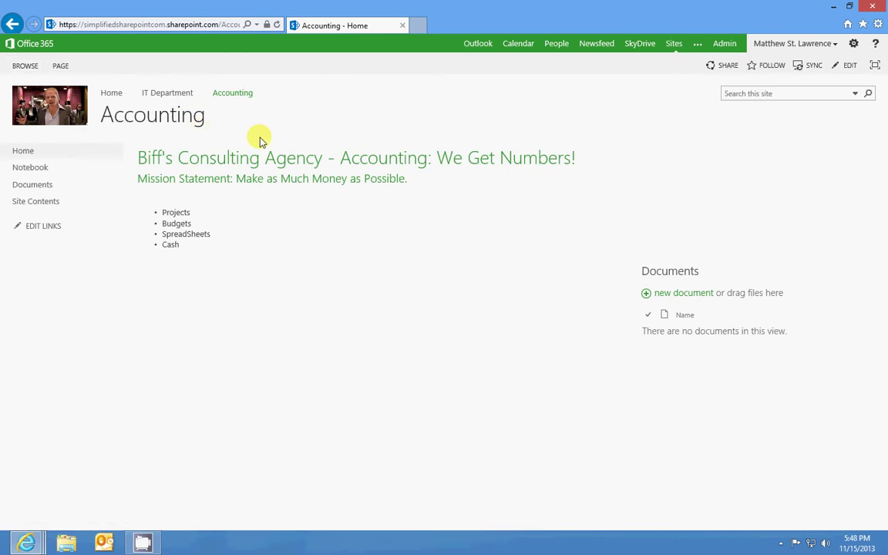
Create a new wiki page named Dashboard in the Accounting site's Site Pages library
click(62, 68)
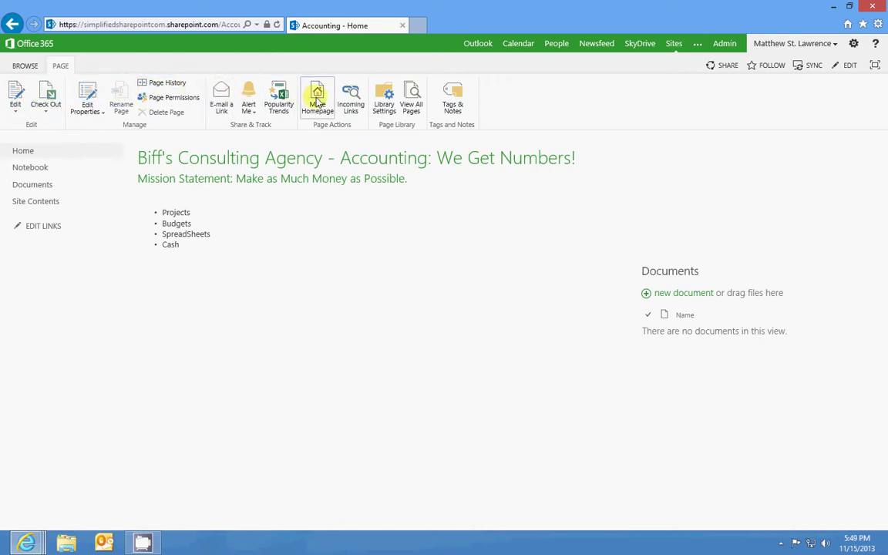
click(414, 97)
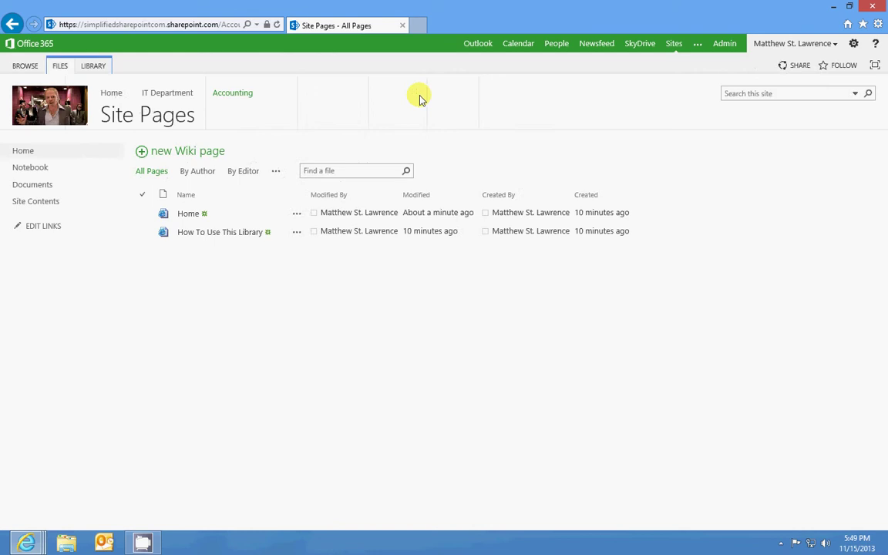
click(206, 154)
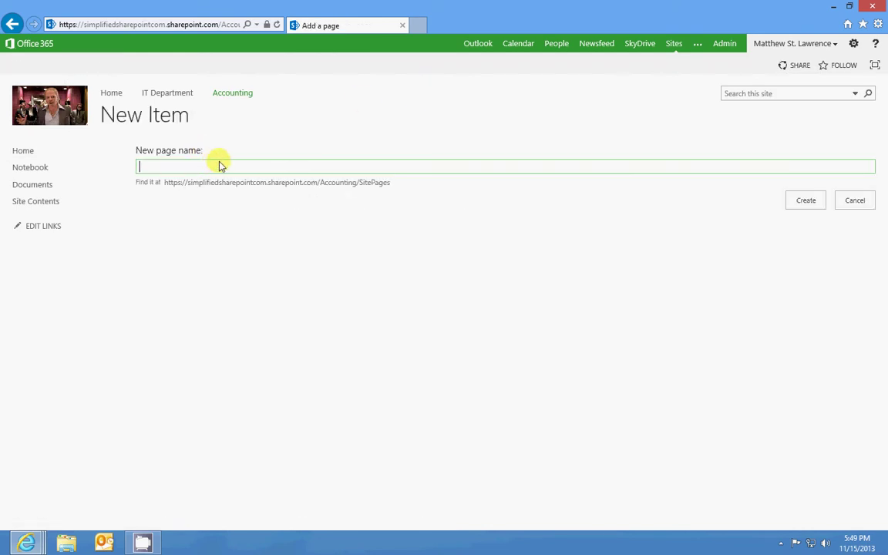
click(800, 201)
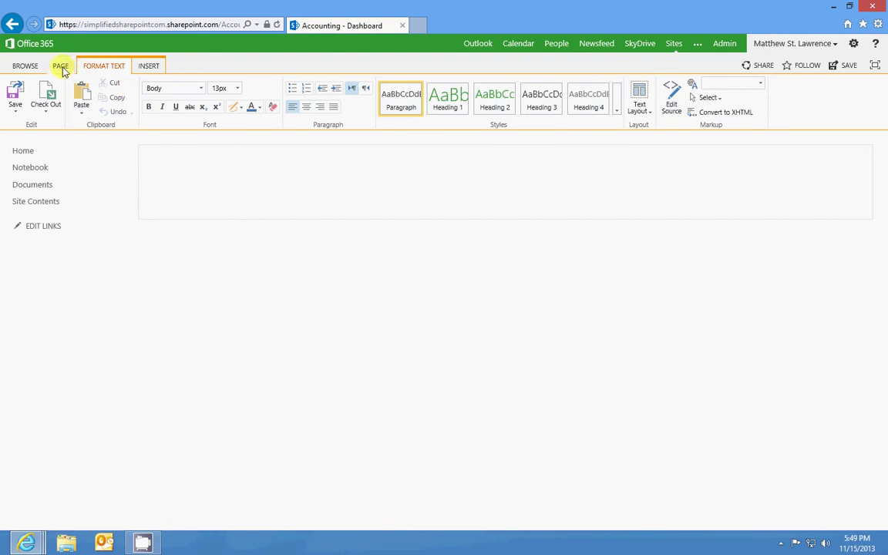
Apply the Two columns text layout to the new Dashboard page
click(26, 66)
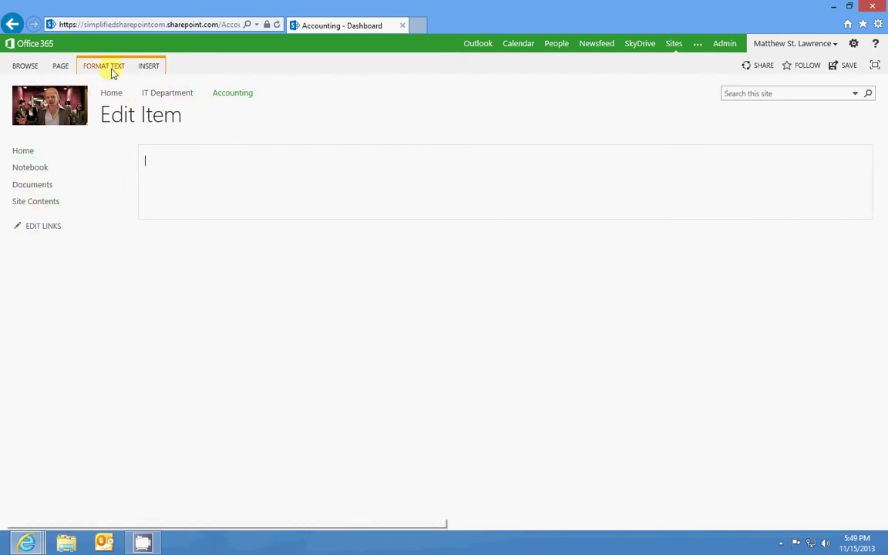
click(60, 67)
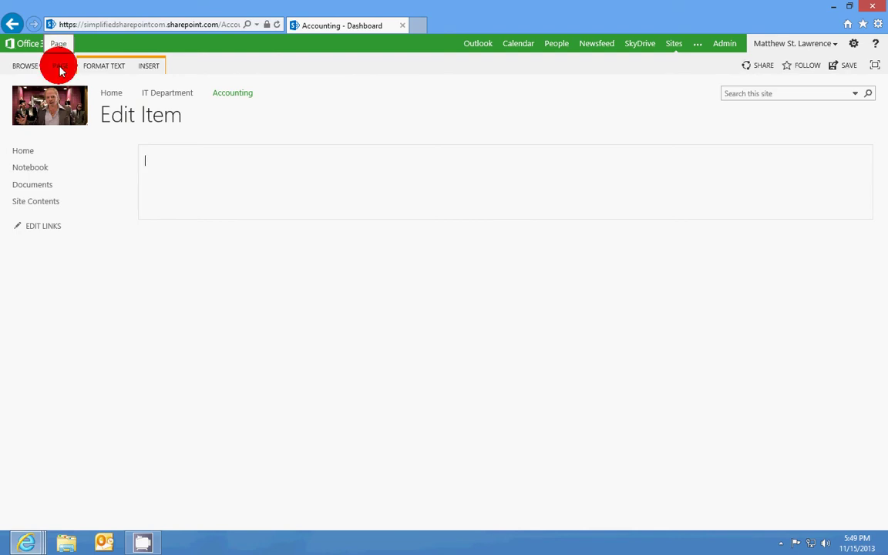
click(115, 67)
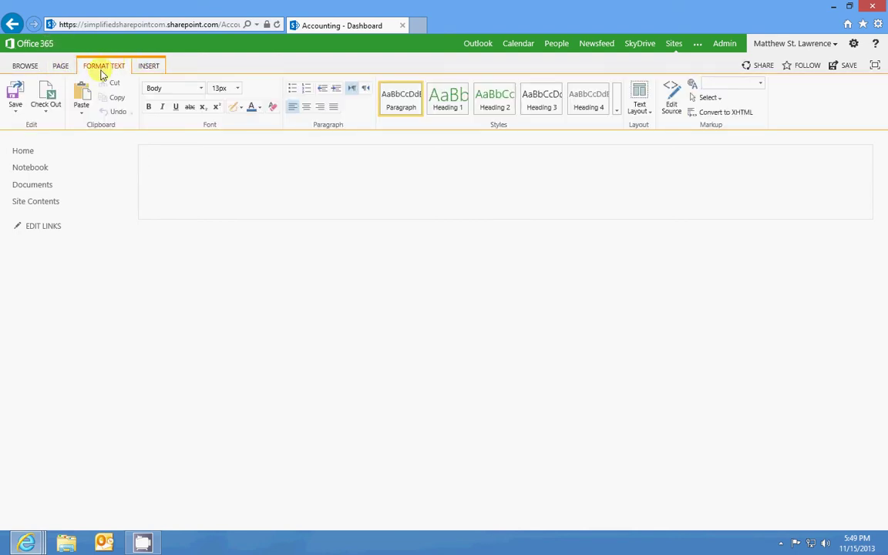
click(640, 102)
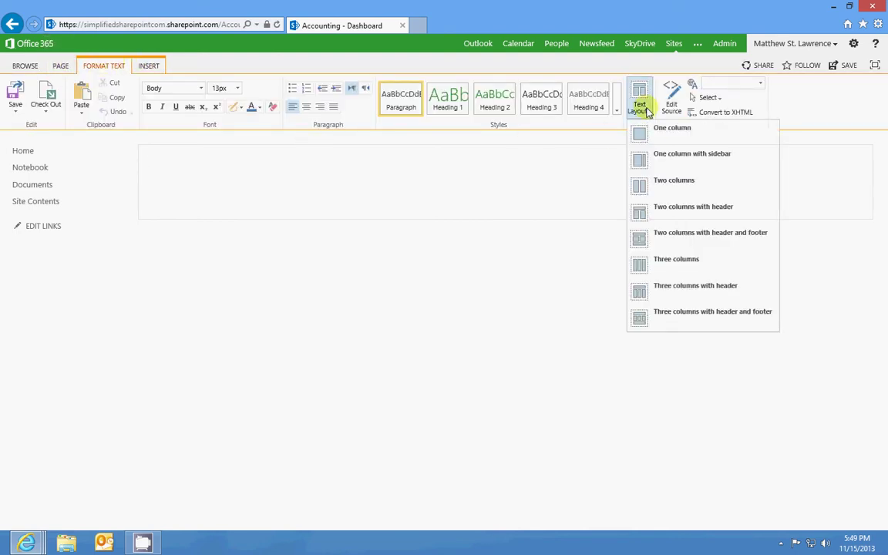
click(659, 183)
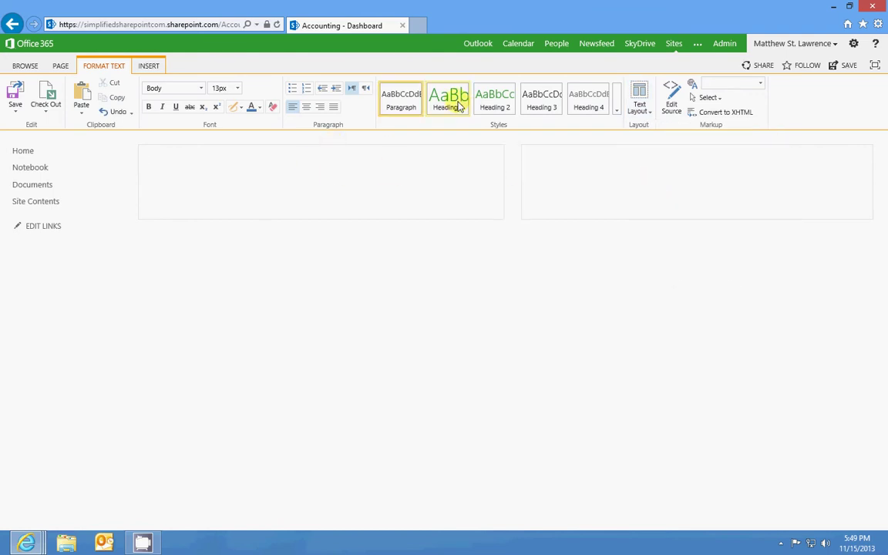
Title the two content areas Column 1 and Column 2, both in the Heading 2 style
click(486, 110)
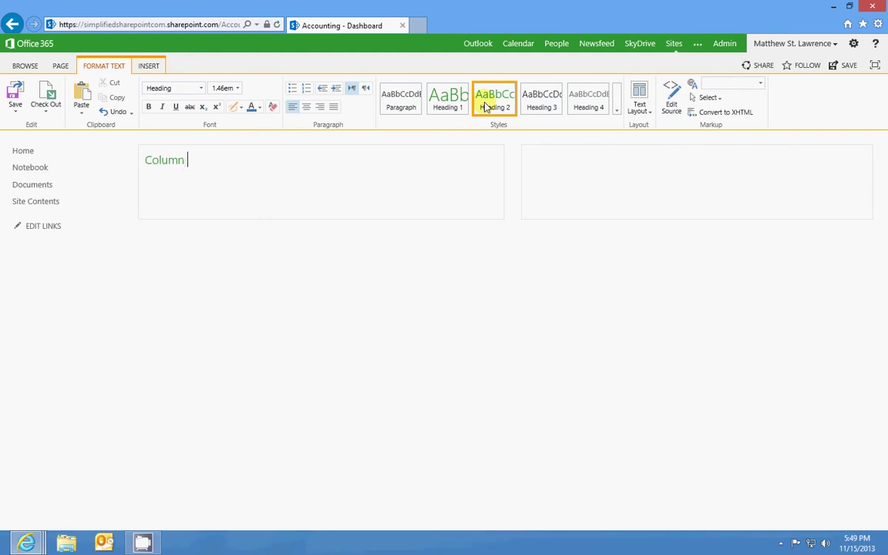
click(486, 108)
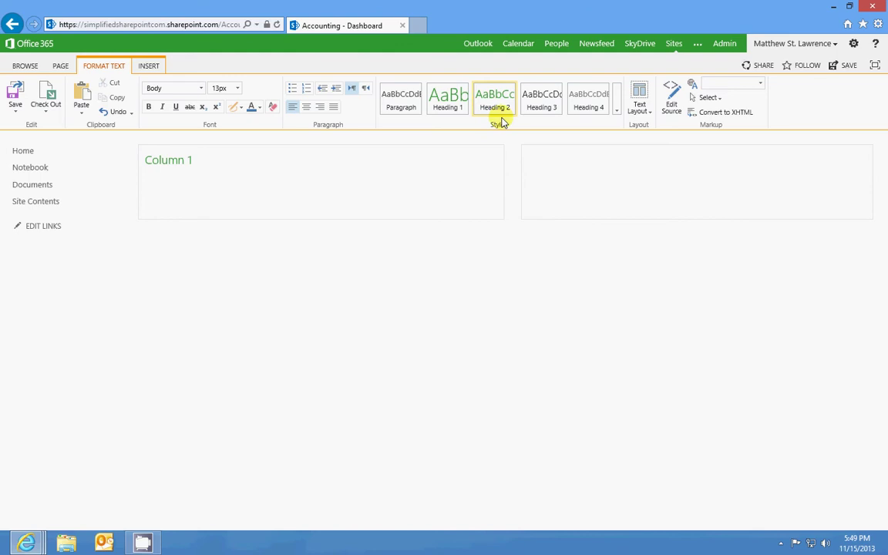
click(566, 195)
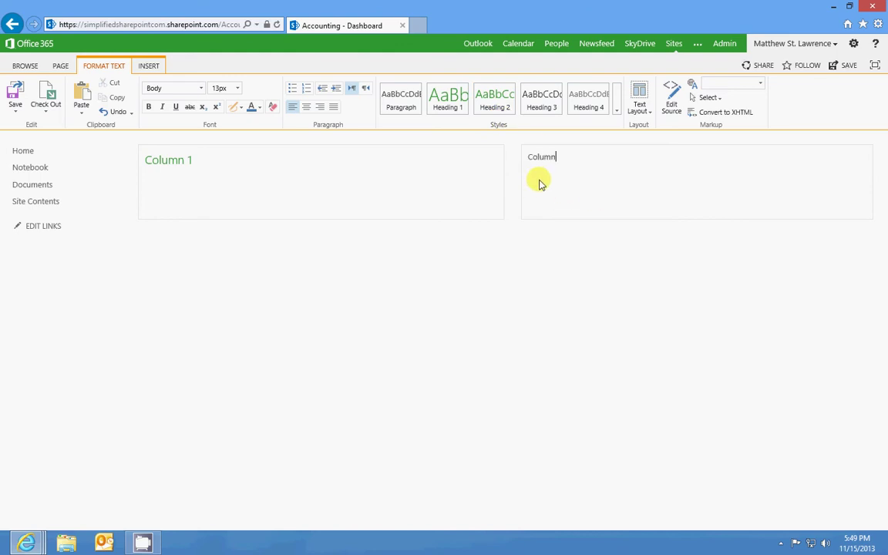
text(Column 2)
click(491, 108)
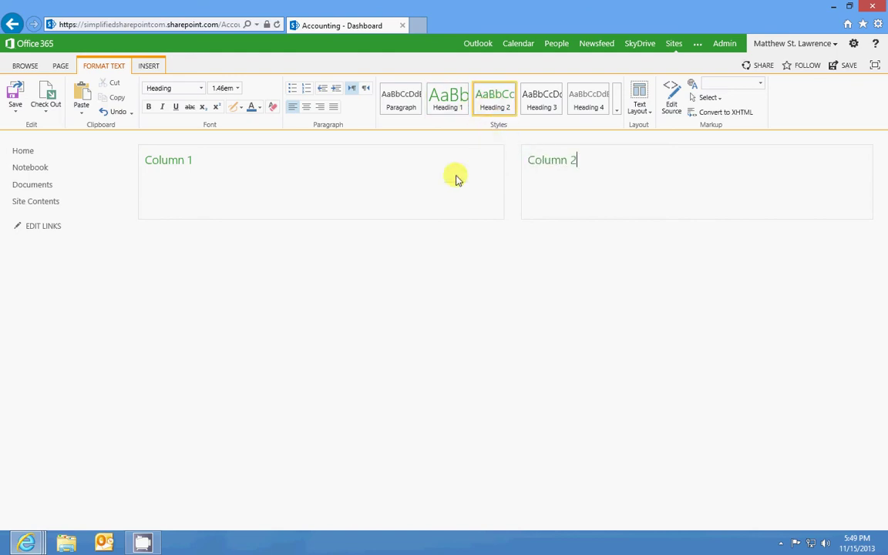
Fill the area below the Column 2 heading with several short placeholder lines such as asdfasdf
key(Return)
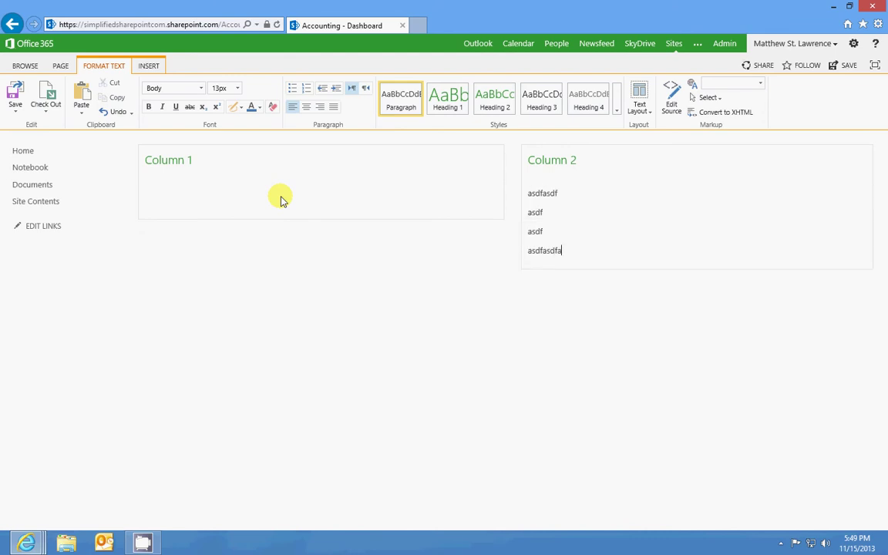
text(asdfasdf)
Insert the Documents app part below the placeholder lines in the Column 2 area
click(149, 65)
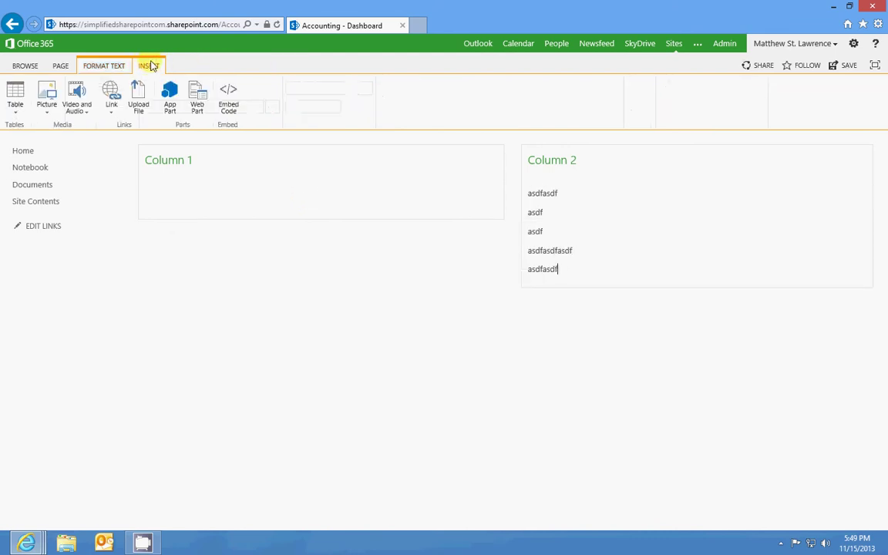
click(169, 94)
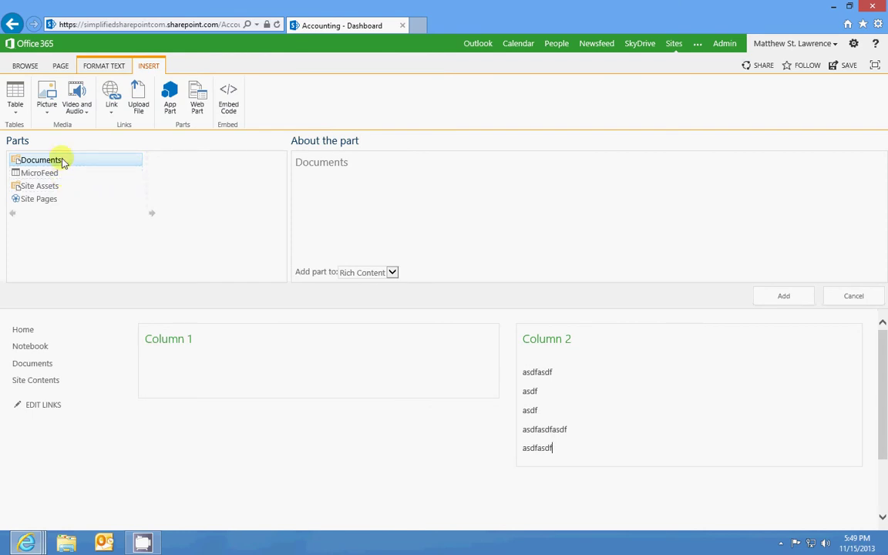
drag(63, 162, 81, 155)
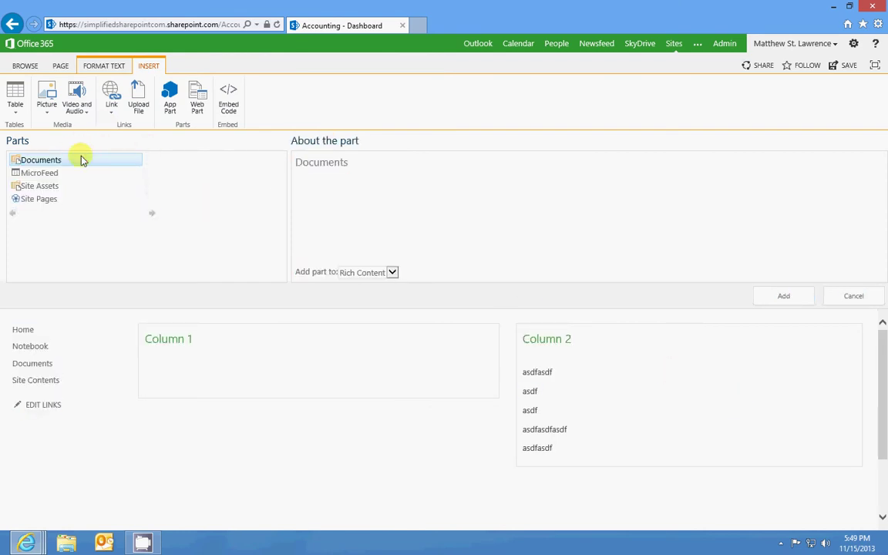
click(784, 296)
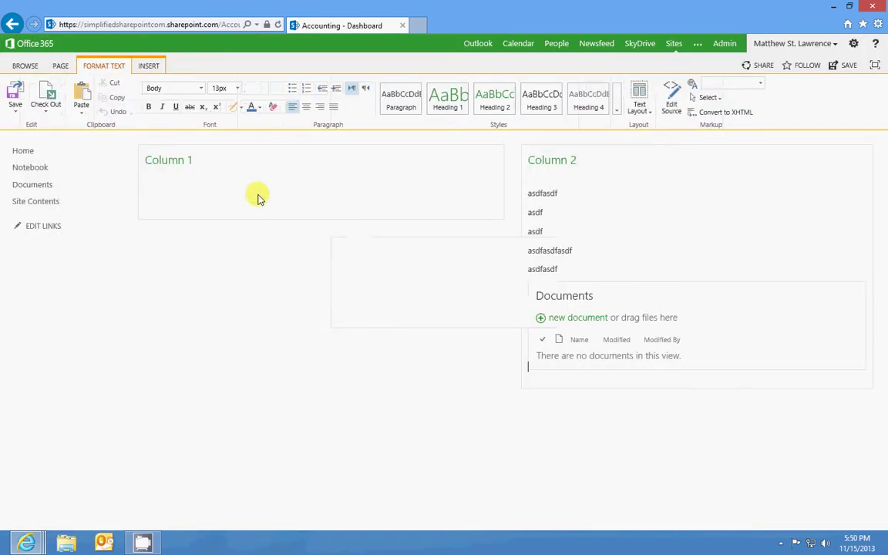
Insert the Search Box web part from the Search category below the Column 1 heading and save the Dashboard page
click(198, 159)
key(Down)
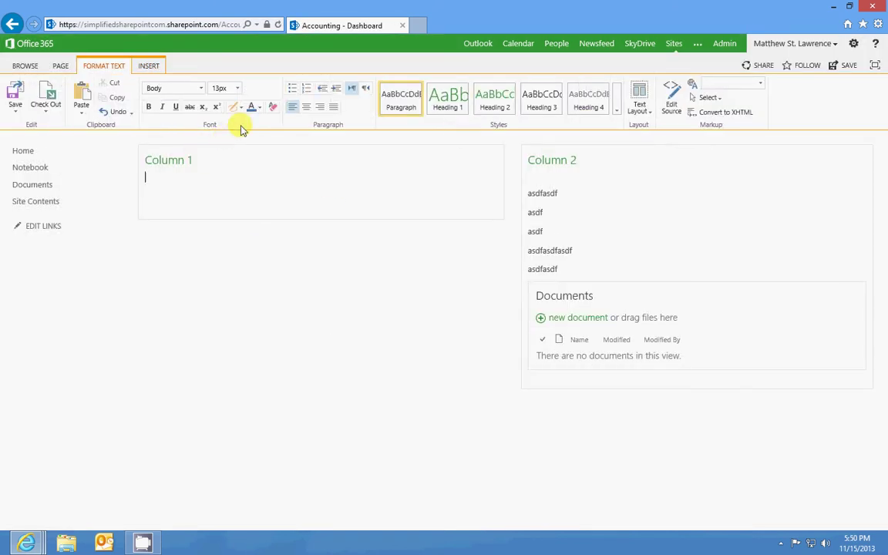
click(149, 65)
click(192, 101)
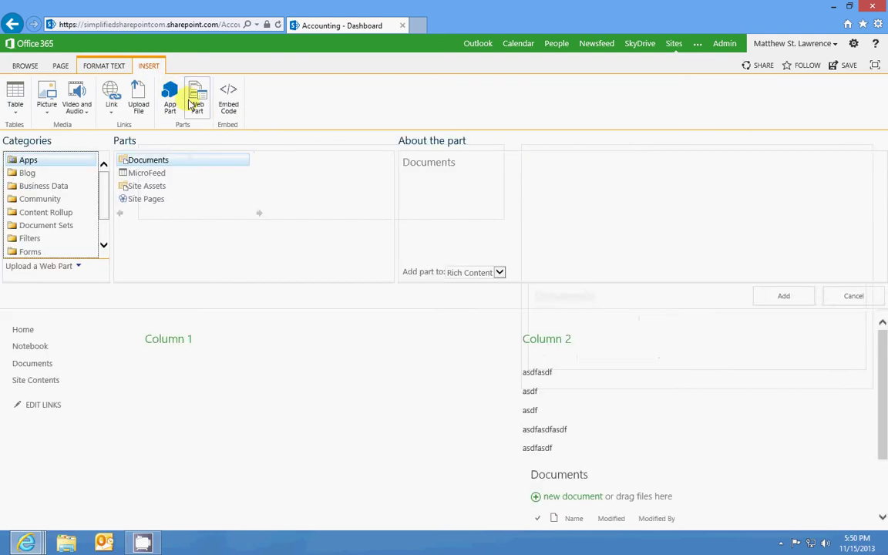
scroll(84, 231, down, 2)
click(85, 237)
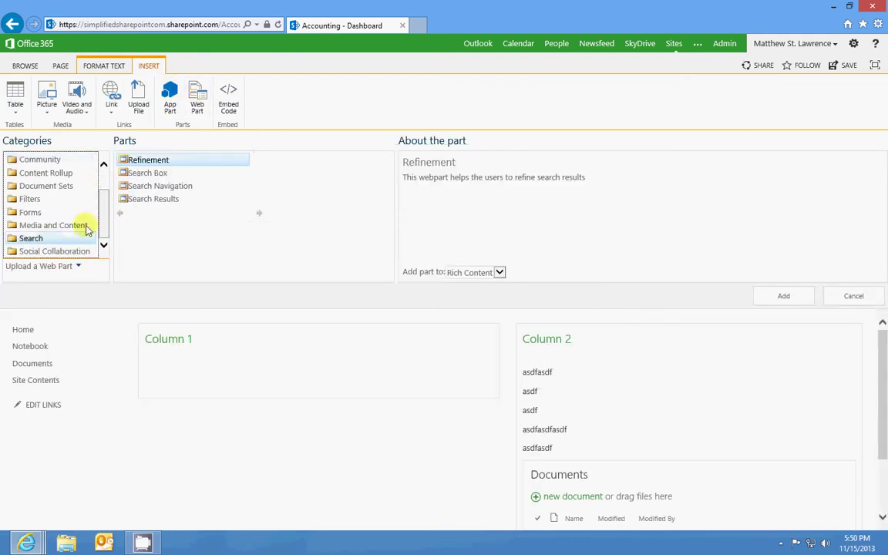
click(174, 173)
click(785, 296)
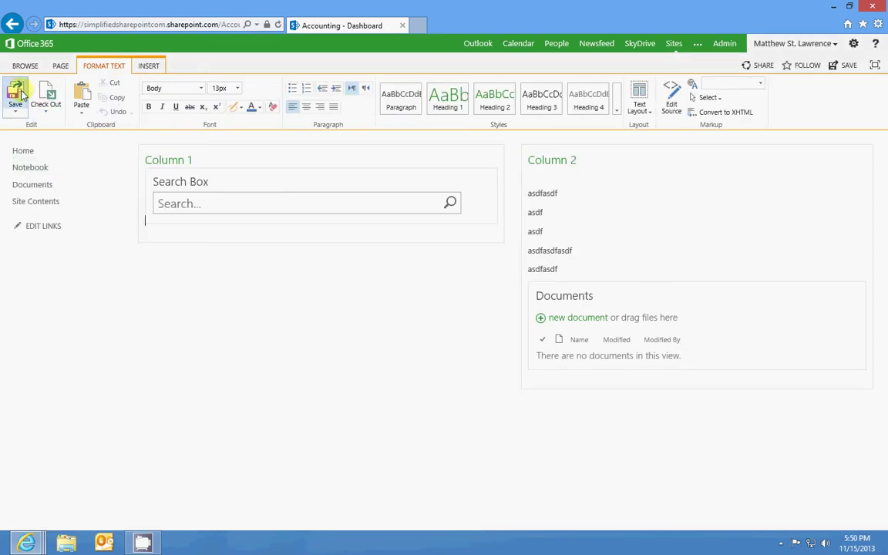
click(17, 93)
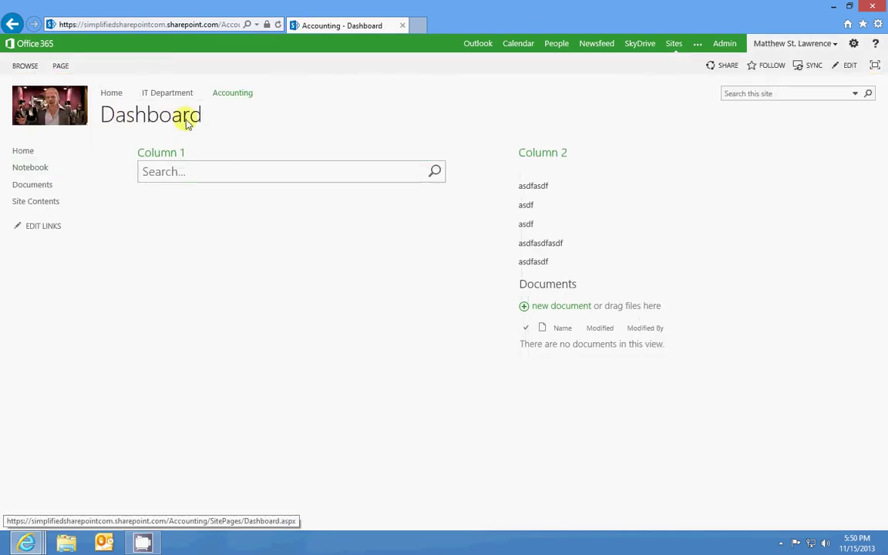
Open the Accounting site's home page for editing and place the cursor in the empty content area below the bulleted list
click(234, 94)
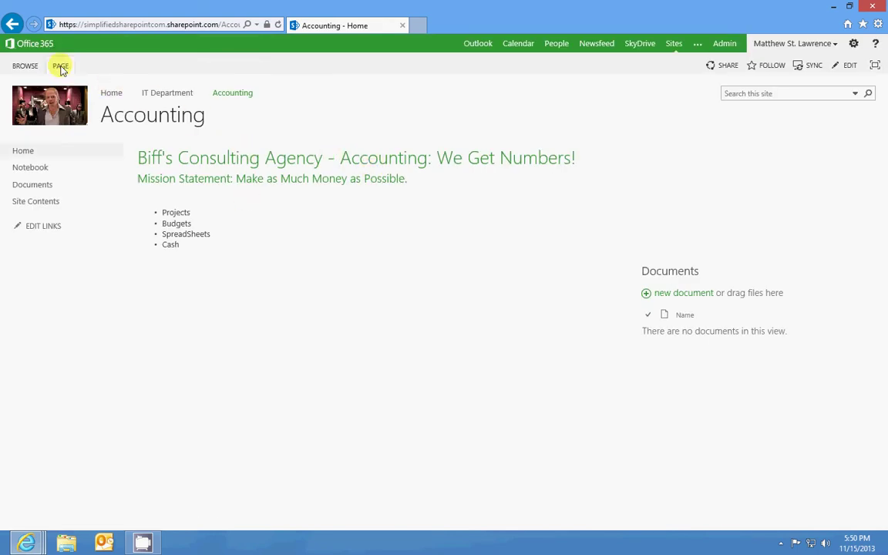
click(60, 66)
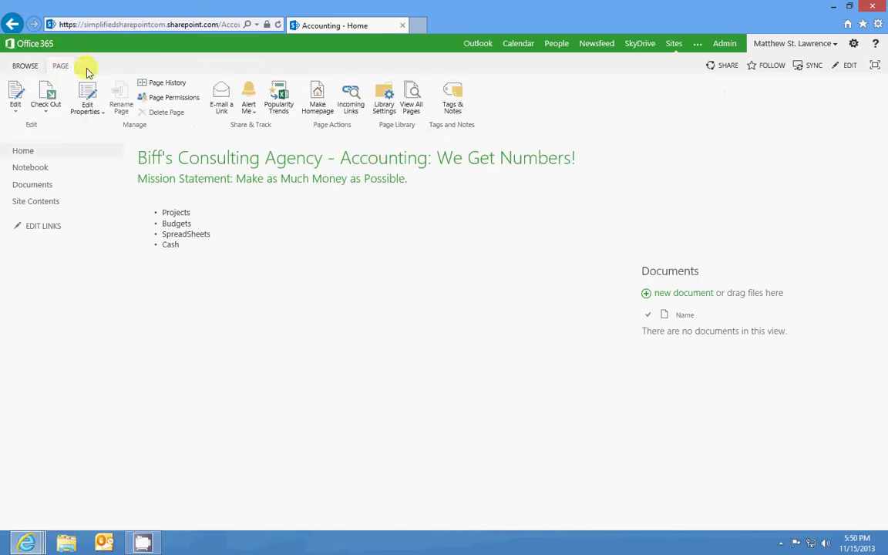
click(16, 97)
click(184, 283)
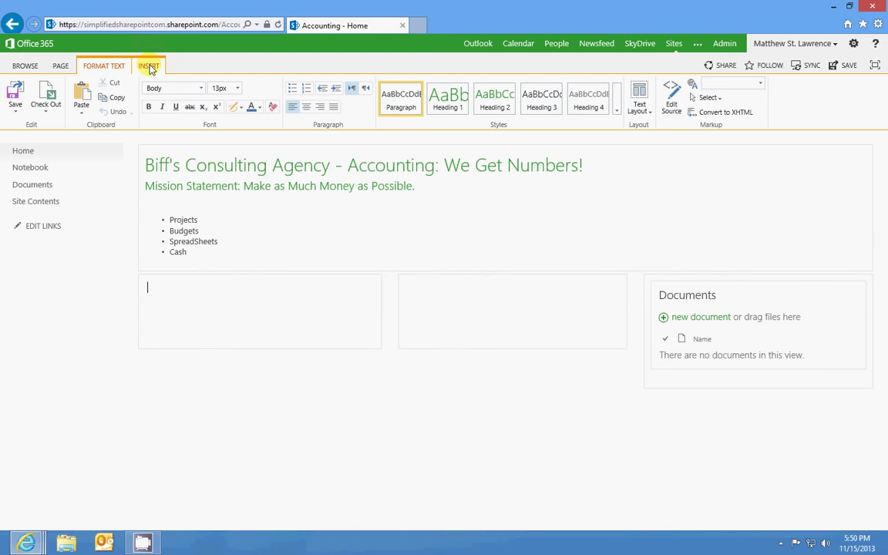
Insert a SharePoint link to Dashboard.aspx from the Accounting site's Site Pages library below the bulleted list
click(149, 66)
click(112, 113)
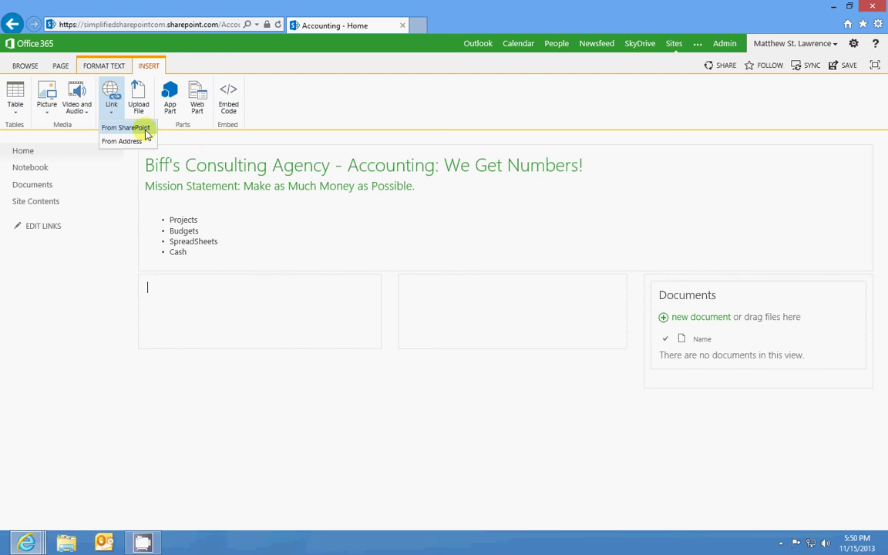
click(140, 130)
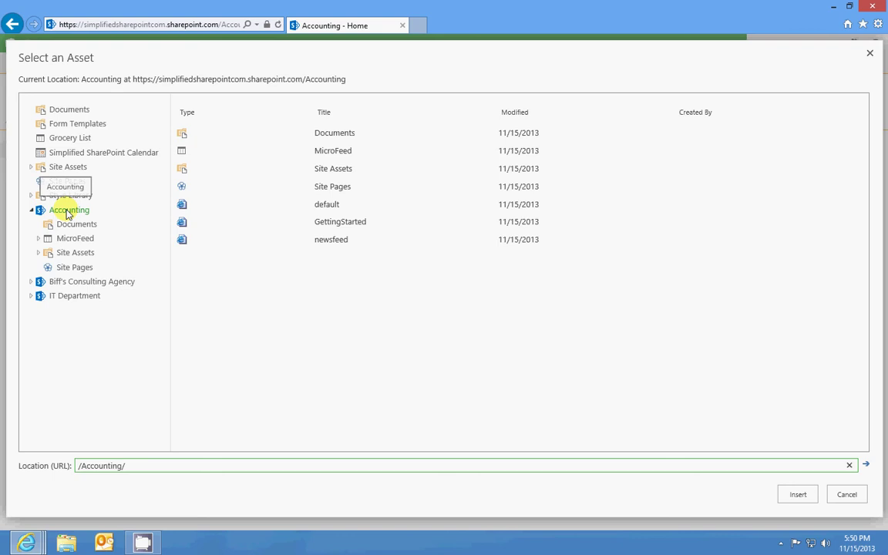
click(71, 268)
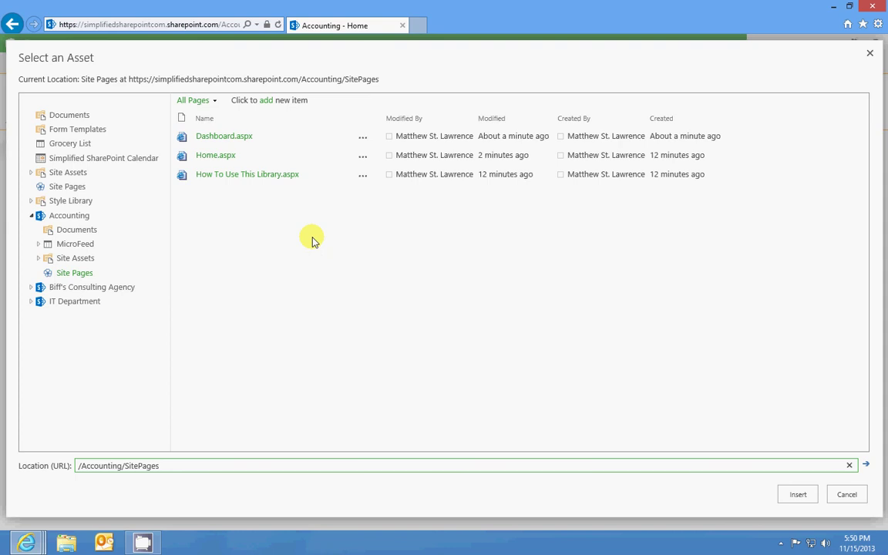
click(214, 141)
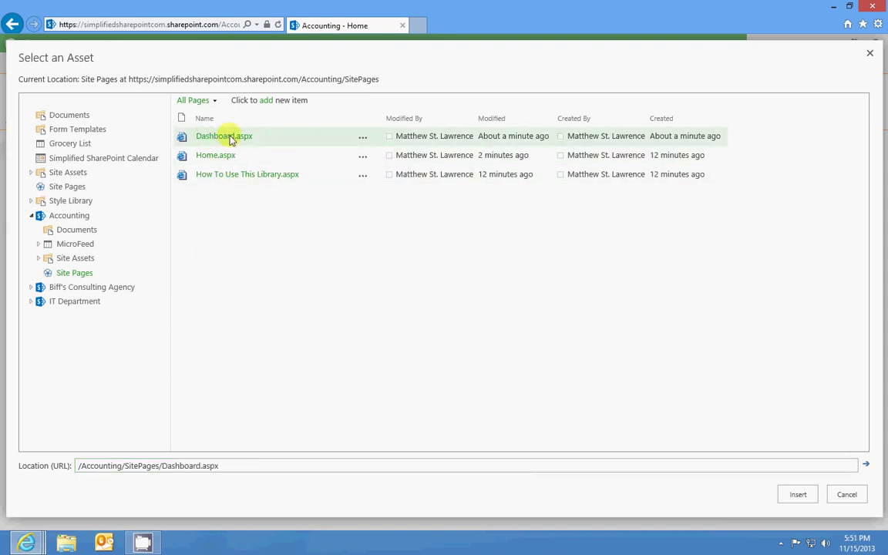
click(803, 497)
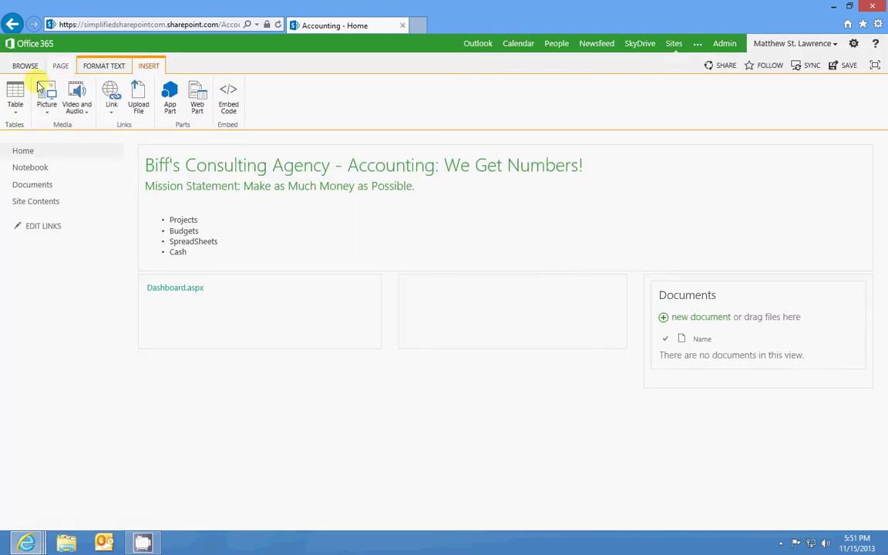
Save the home page, test its Dashboard.aspx link and return to the home page
click(60, 66)
click(16, 96)
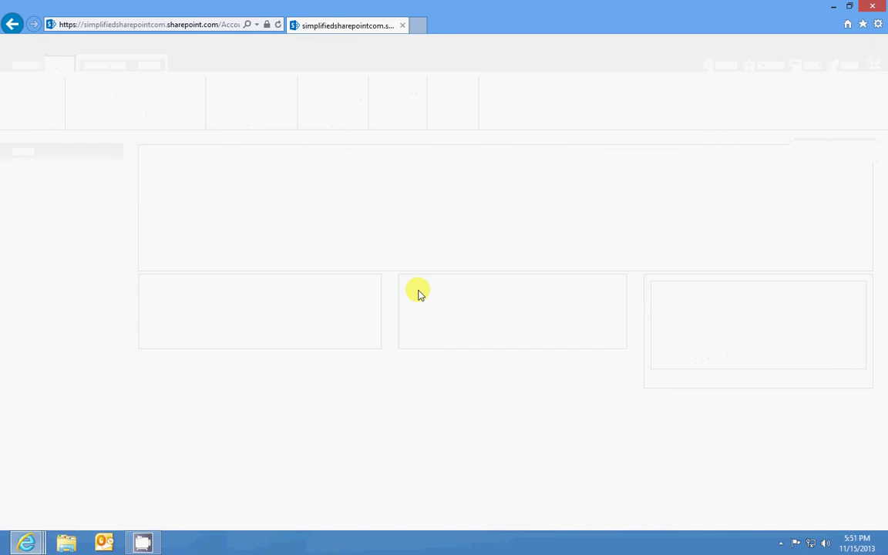
click(165, 270)
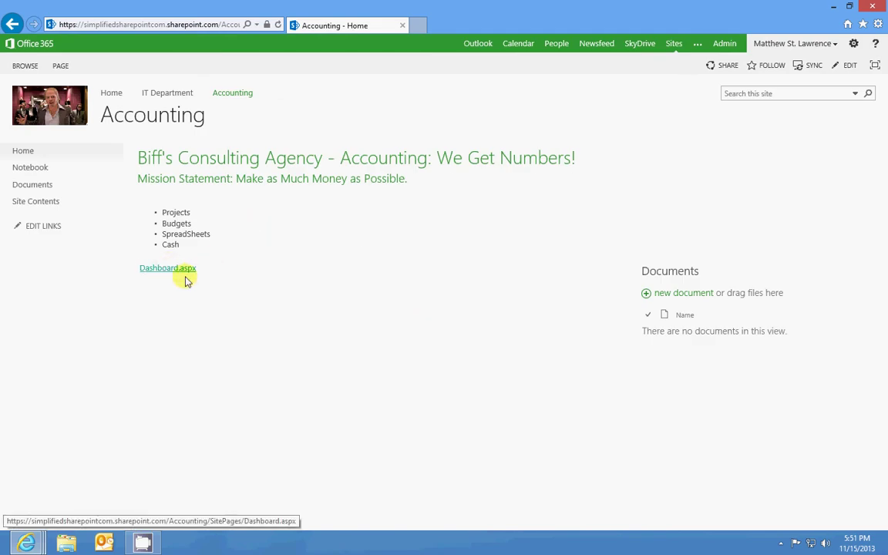
click(12, 25)
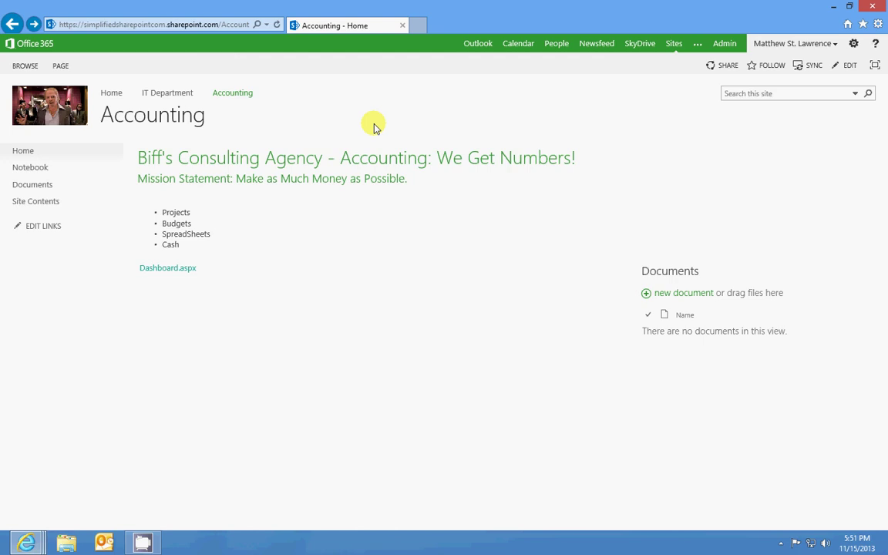
click(59, 66)
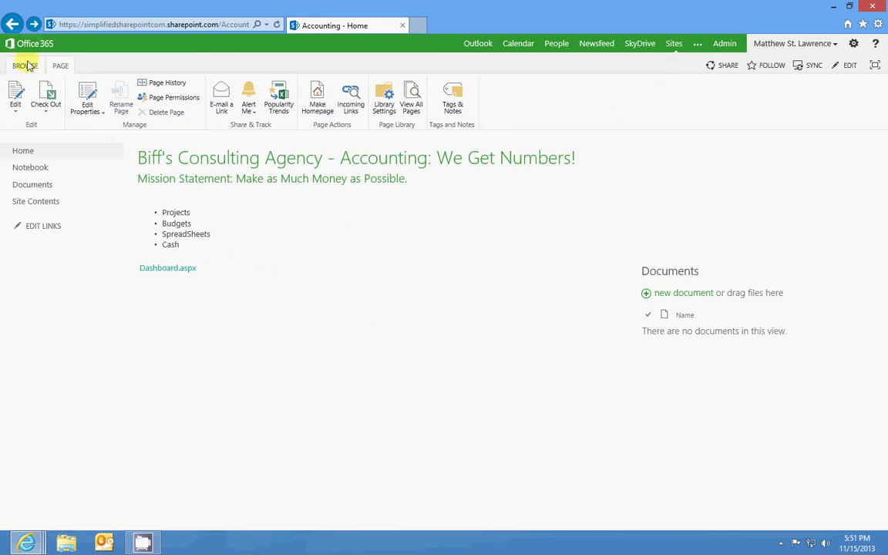
drag(264, 268, 119, 266)
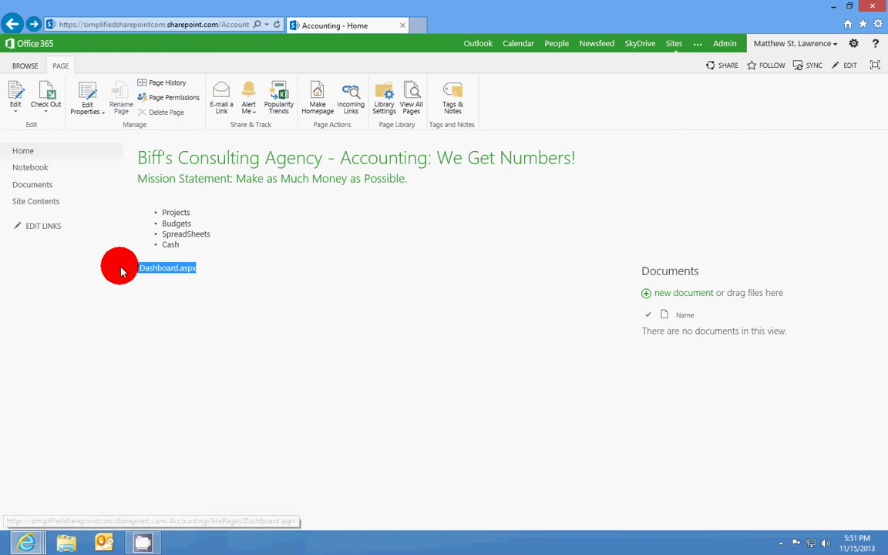
click(317, 274)
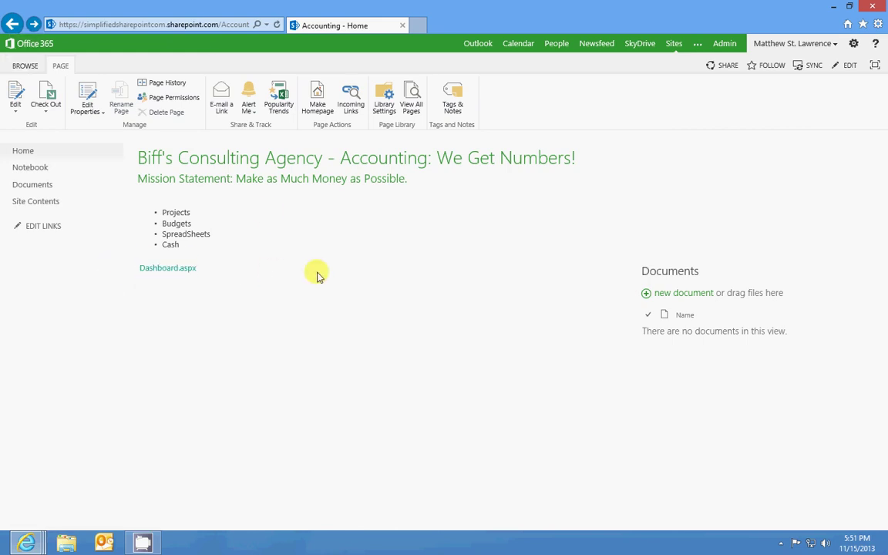
click(30, 66)
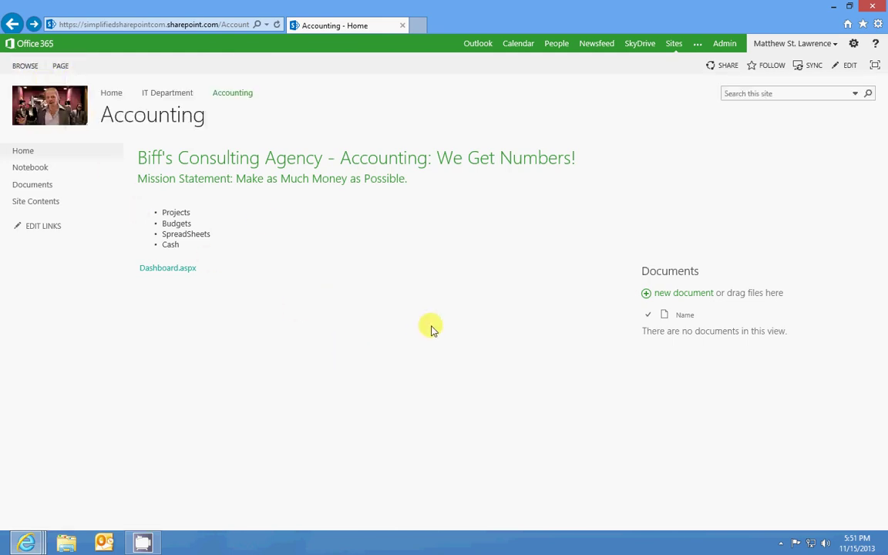